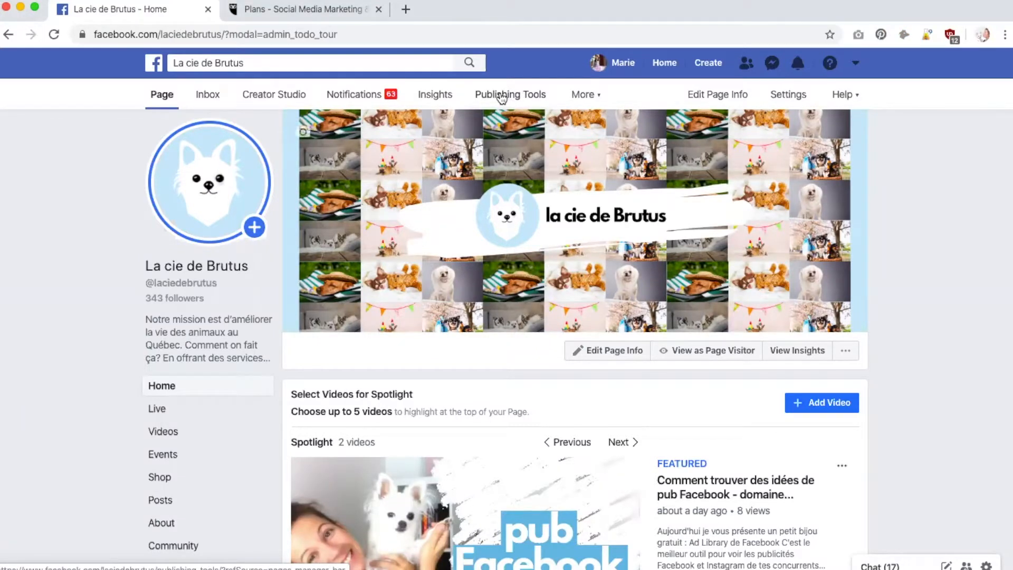
- Open Creator Studio from the La cie de Brutus page's publishing tools and dismiss the introductory tour
click(501, 97)
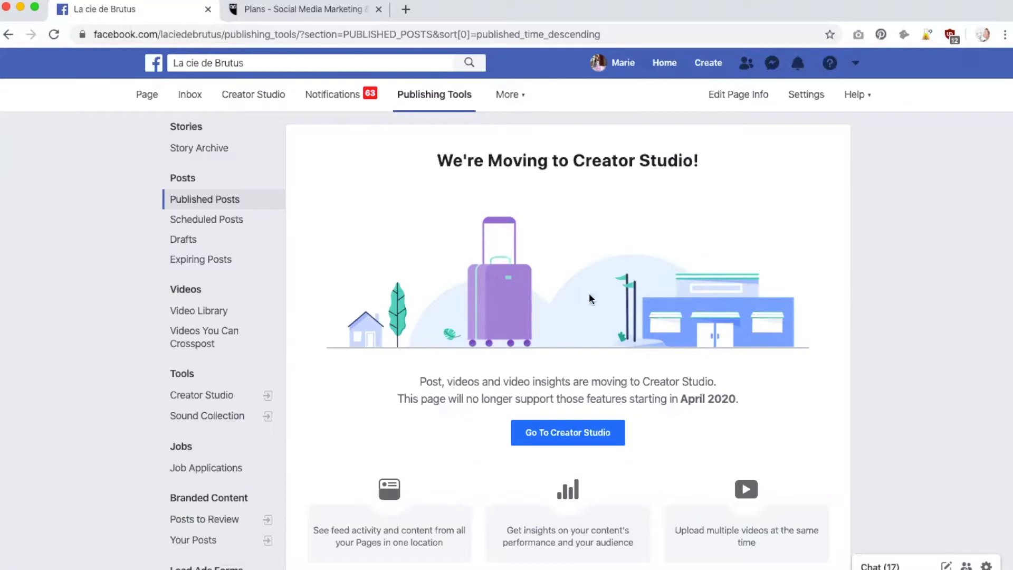
click(246, 99)
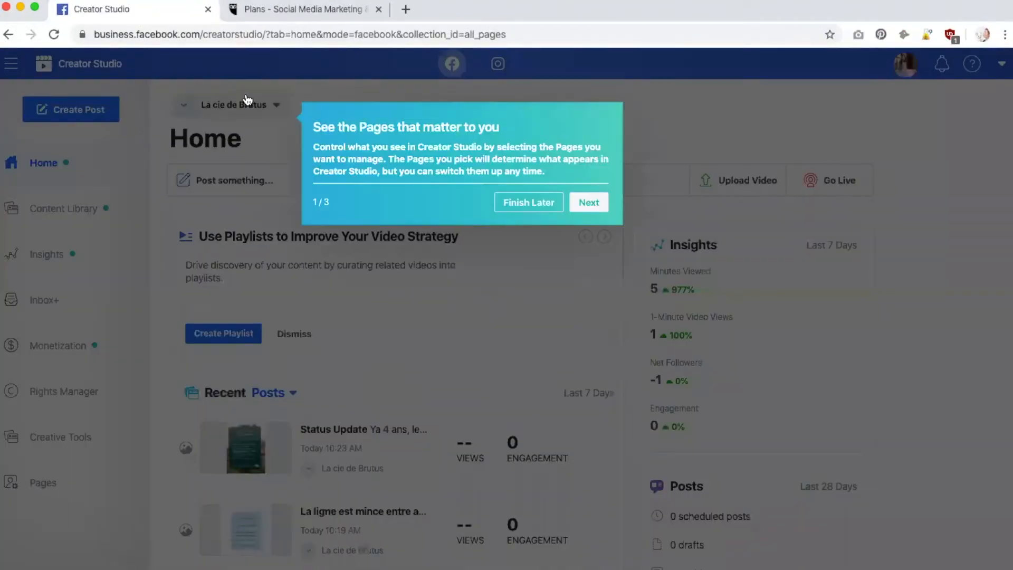
click(544, 205)
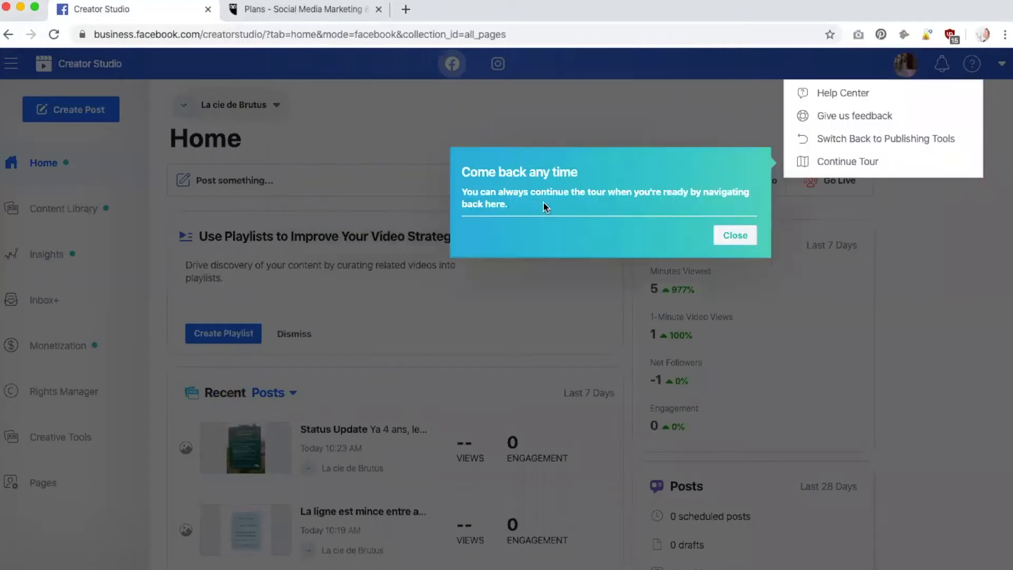
click(746, 236)
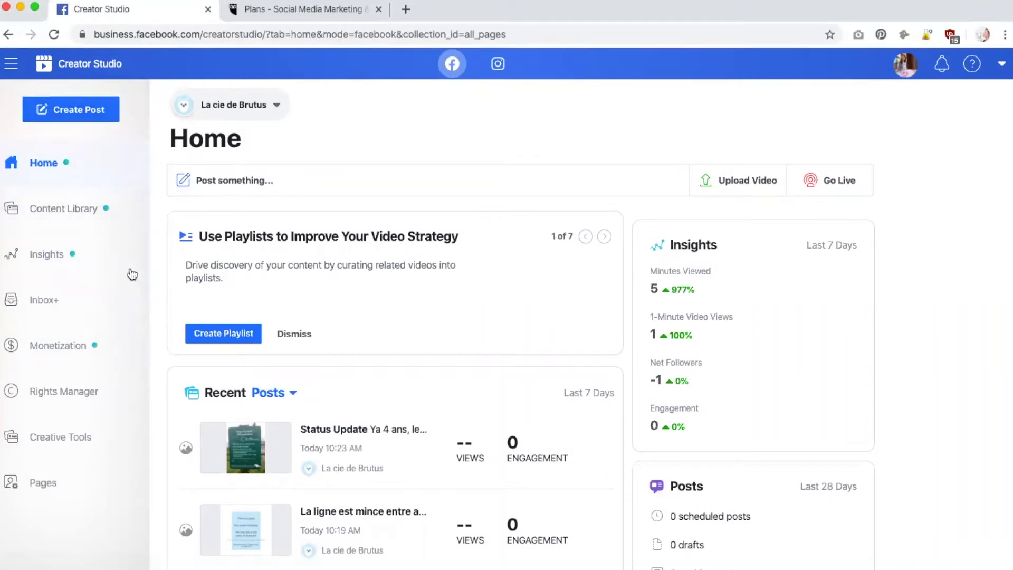
- Open the posts list in the Content Library and dismiss the distribution metric tip
click(66, 209)
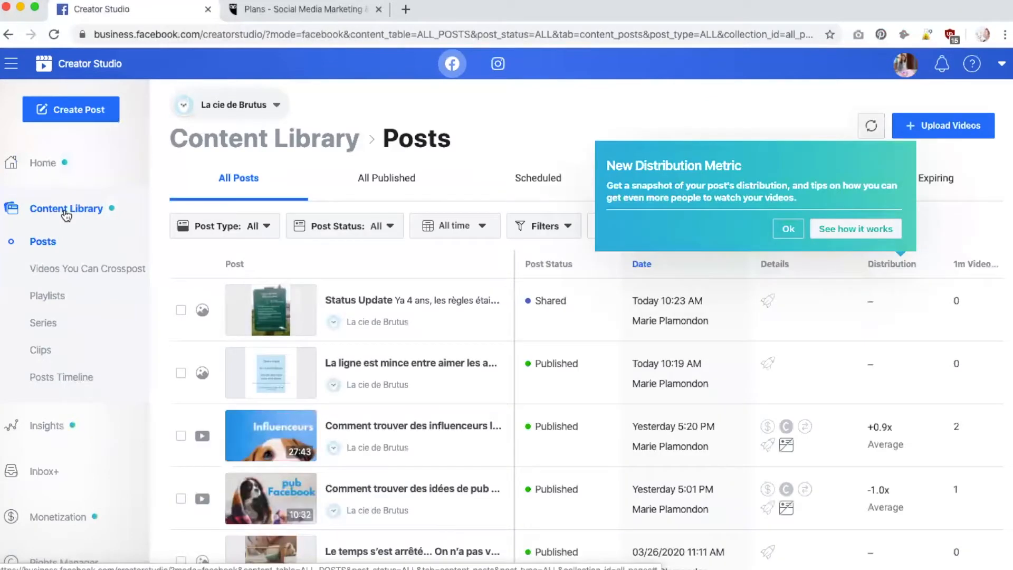
click(788, 229)
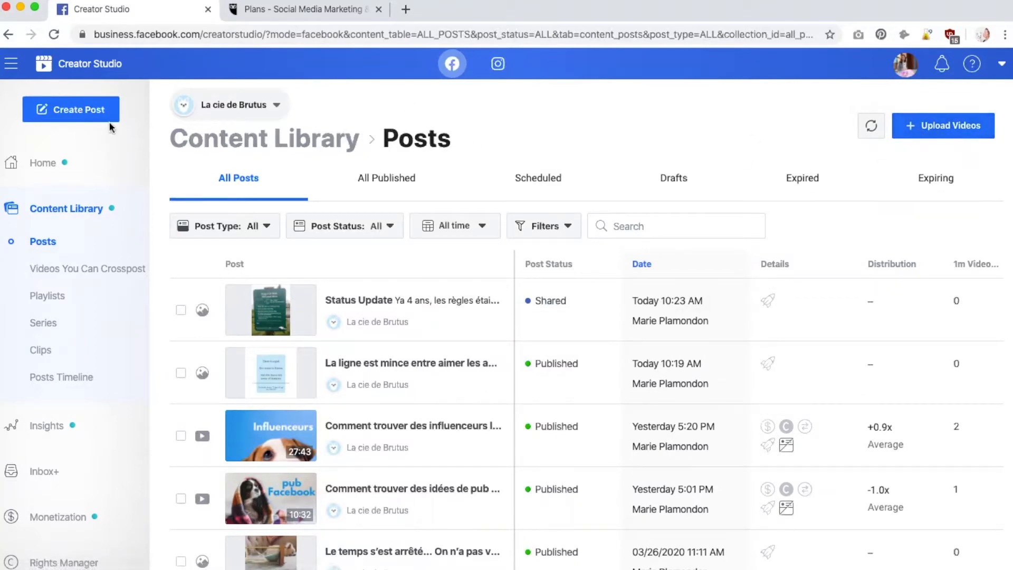
- Start a new post for the page with the placeholder text "Bajdkdl"
click(78, 115)
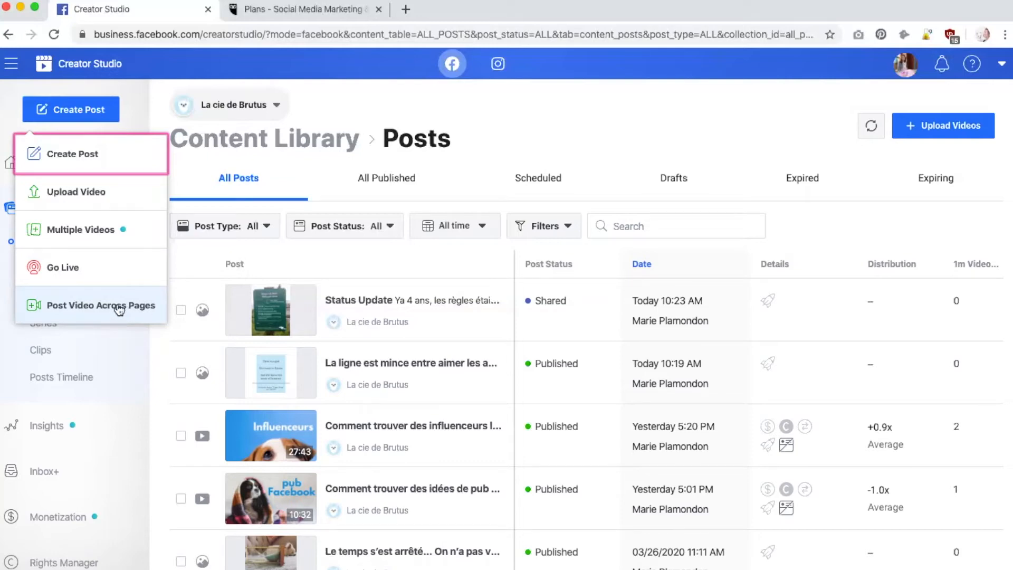
click(113, 160)
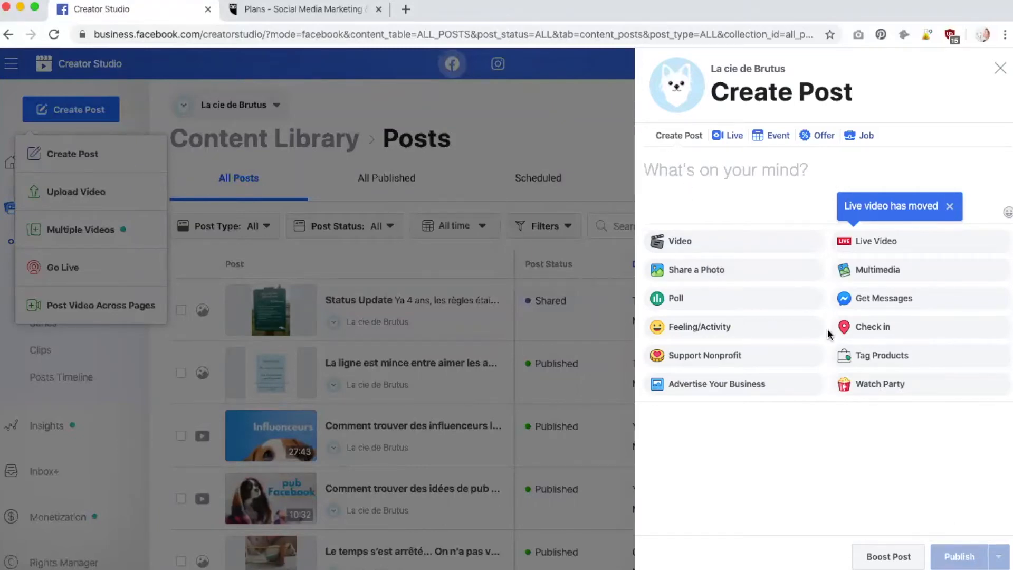
text(Bajdkdl)
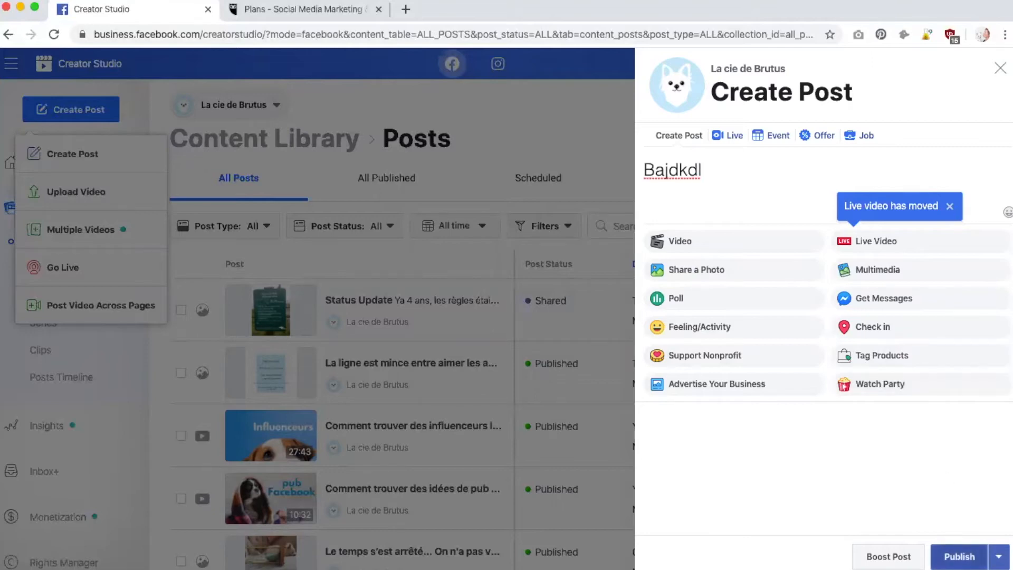
- Open the scheduling options for the placeholder post, cancel scheduling and discard the post
click(999, 557)
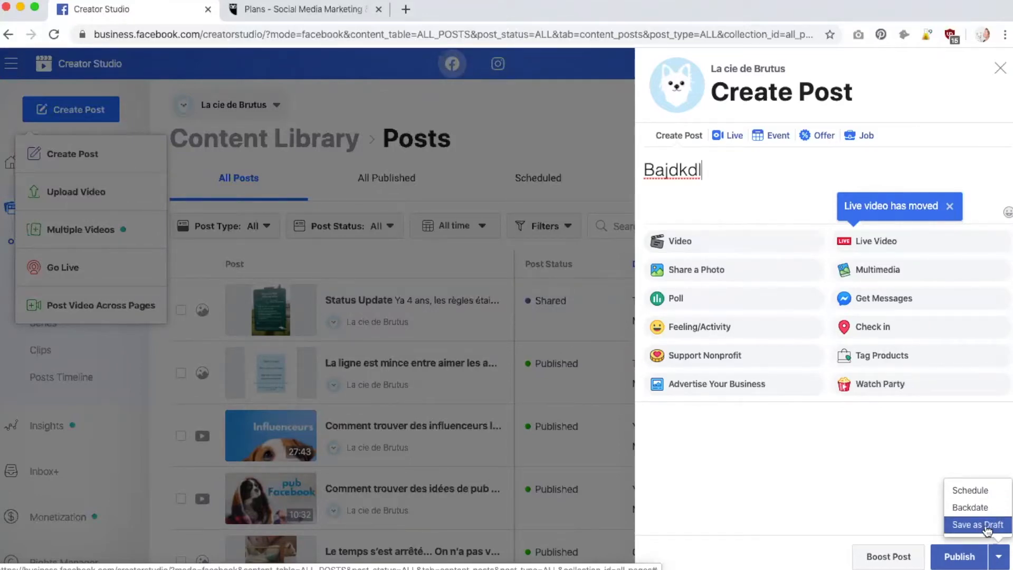
click(977, 490)
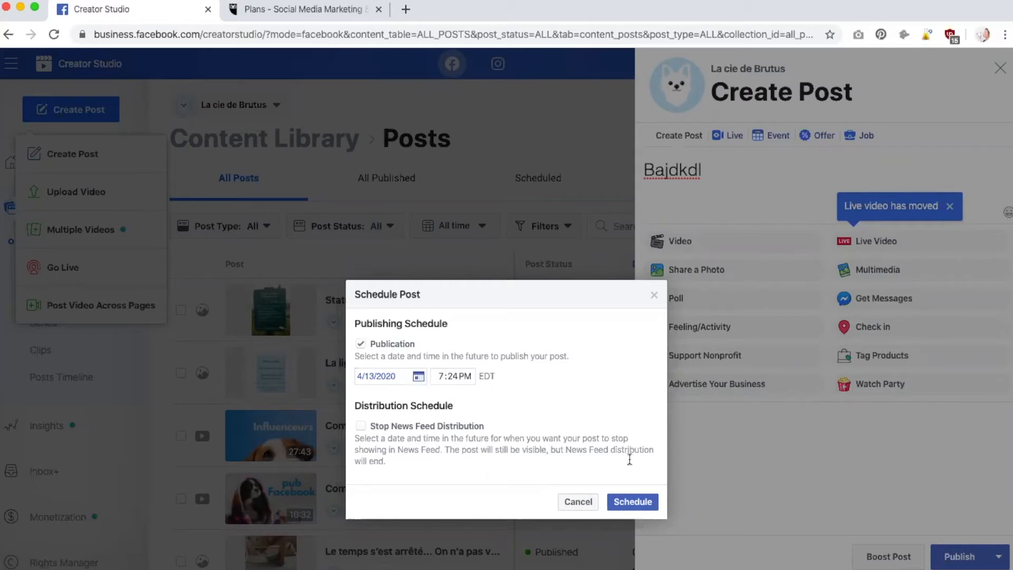
click(575, 501)
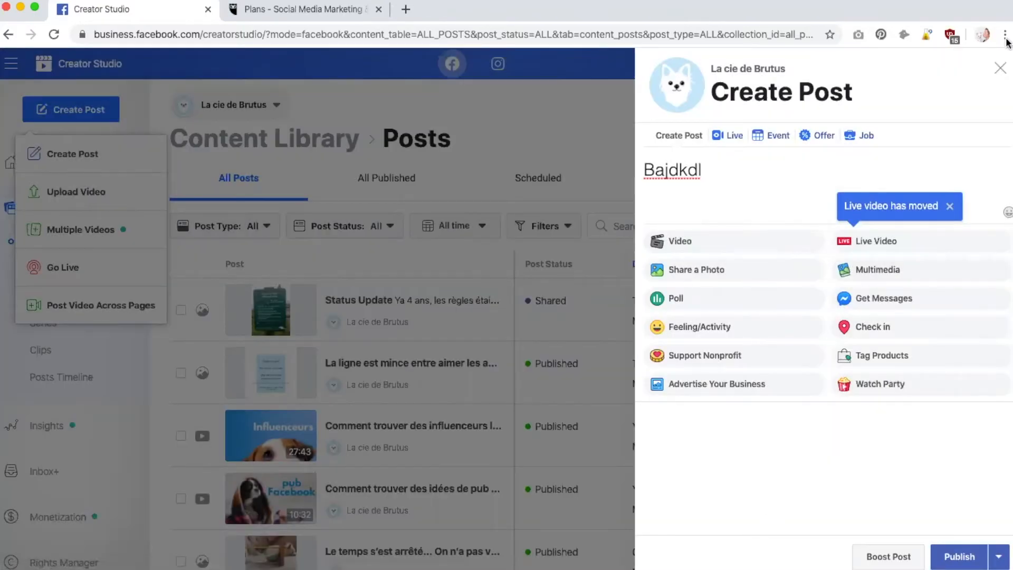
click(999, 71)
click(697, 306)
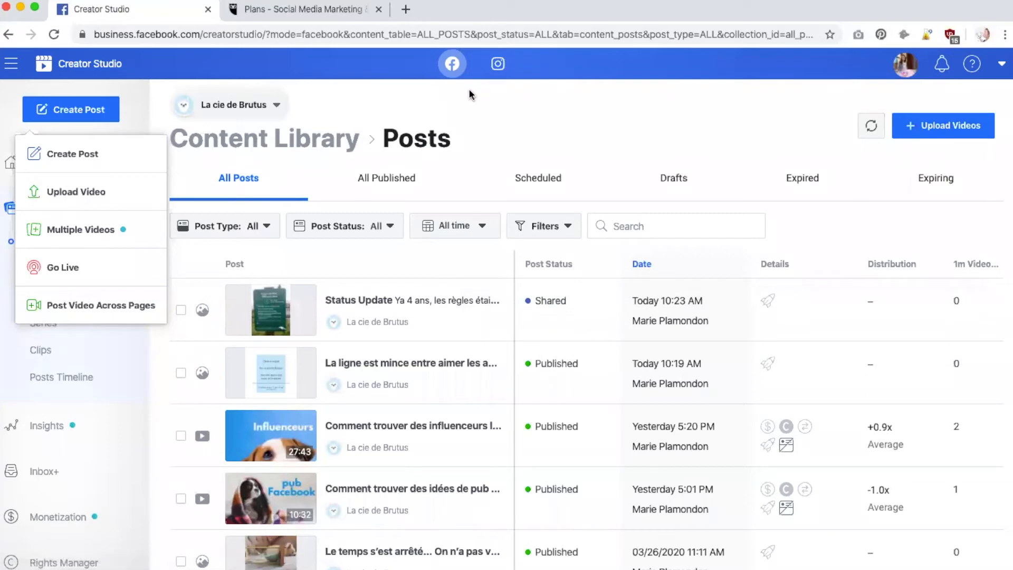
- Check the page's scheduled posts and its drafts in the Content Library
click(544, 182)
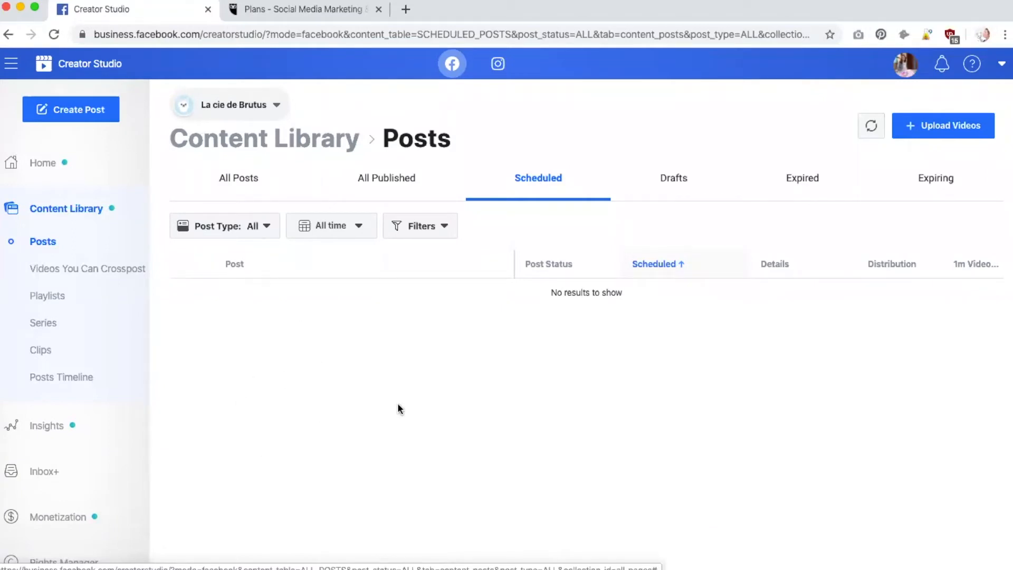
click(671, 178)
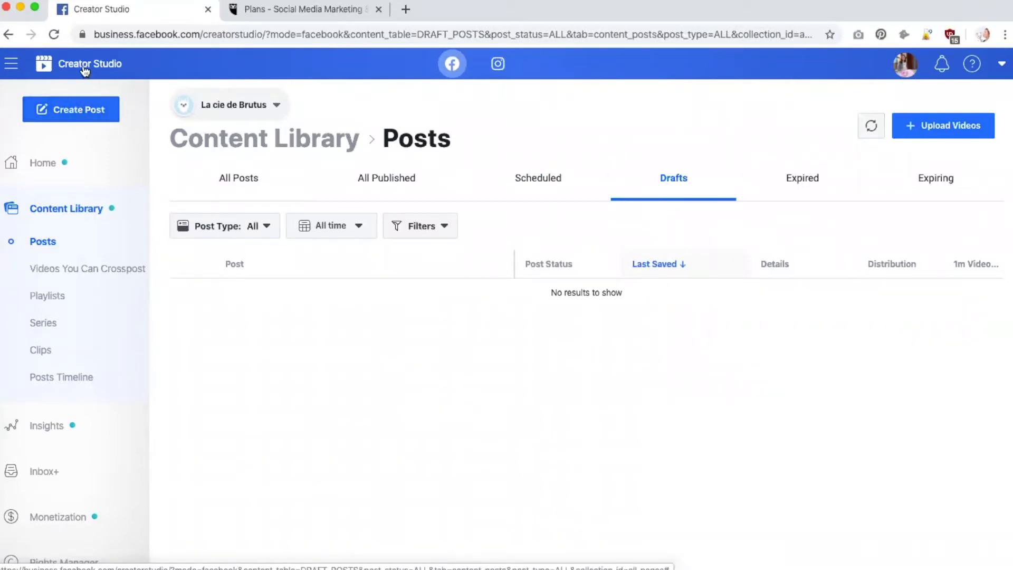
- Go to facebook.com, leaving Creator Studio without saving, and open the La cie de Brutus page
click(106, 34)
text(afce)
key(BackSpace)
key(BackSpace)
key(BackSpace)
key(BackSpace)
text(fa)
key(Return)
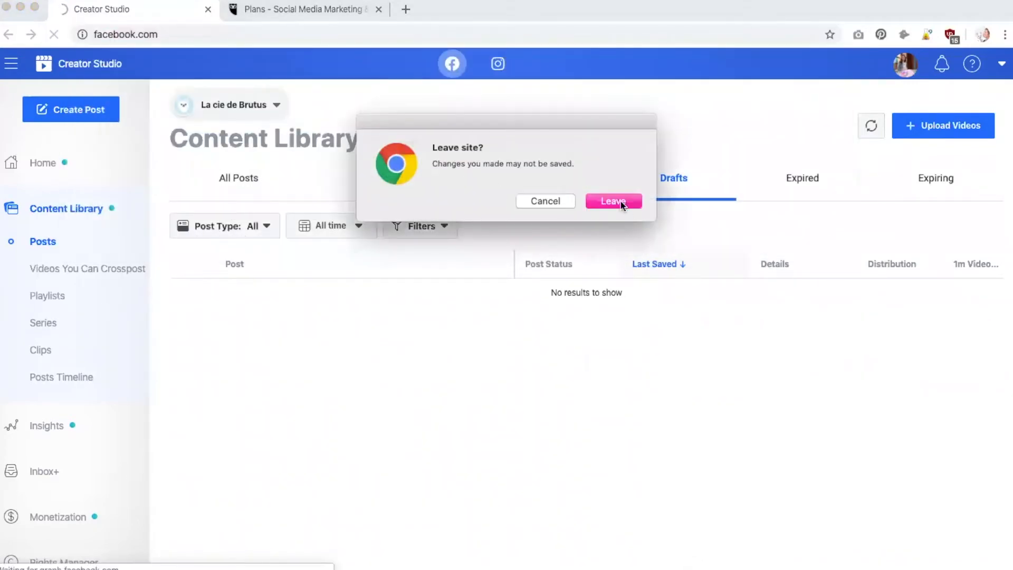
click(620, 202)
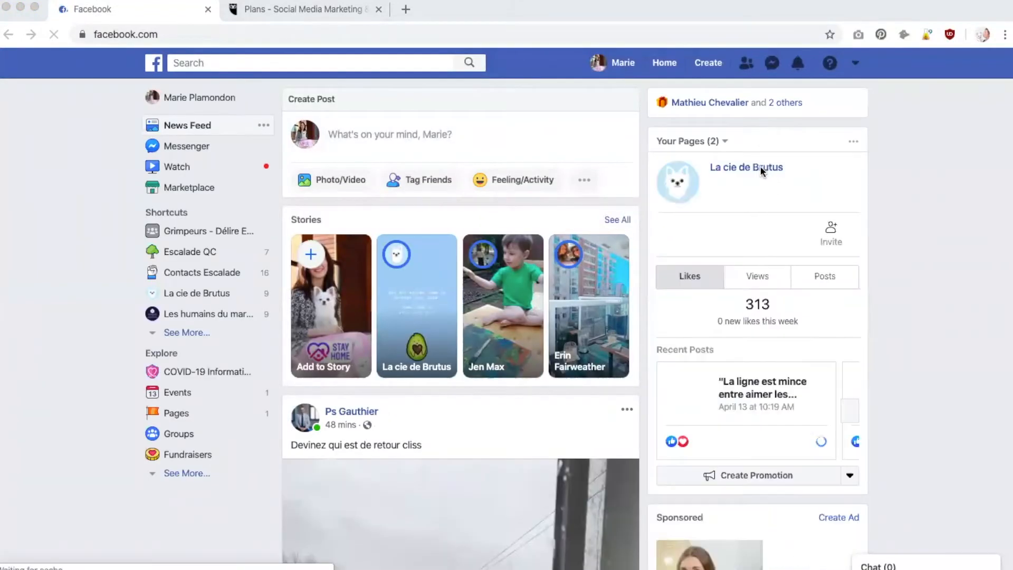
click(738, 172)
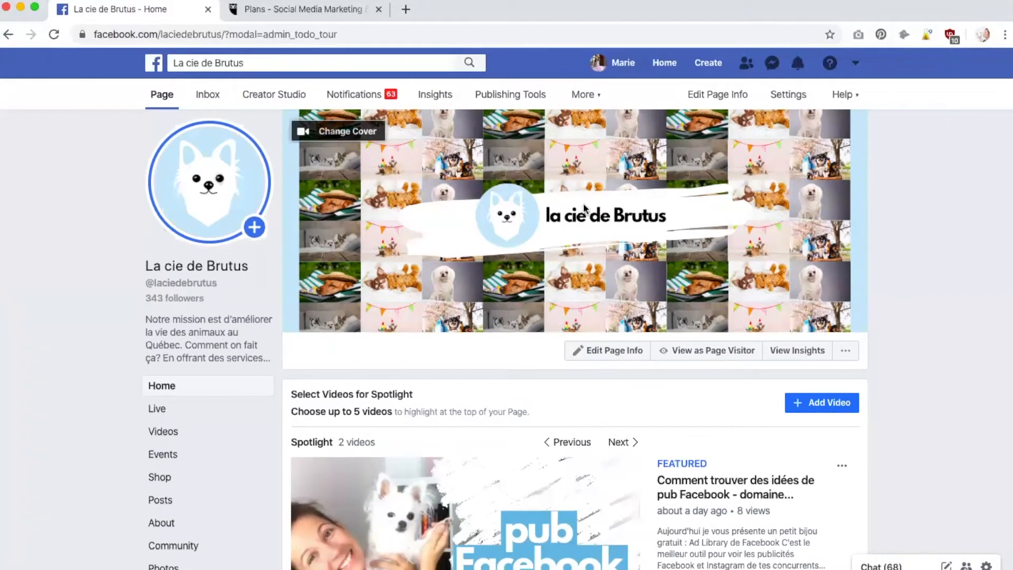
- Write the placeholder text "amdmdjdkdl" in a new page post and review the composer's available options
scroll(501, 264, down, 8)
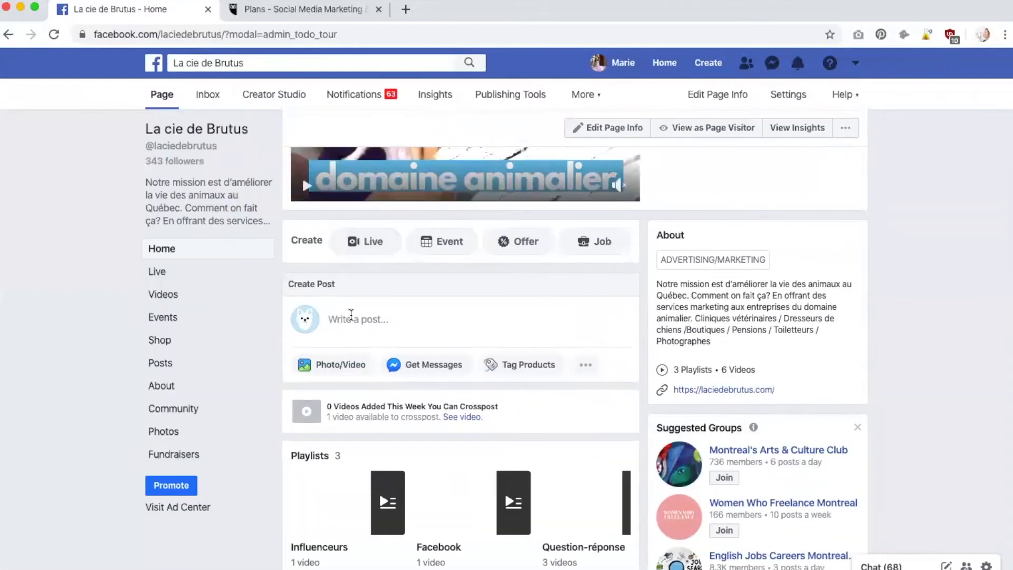
click(348, 312)
text(amdm)
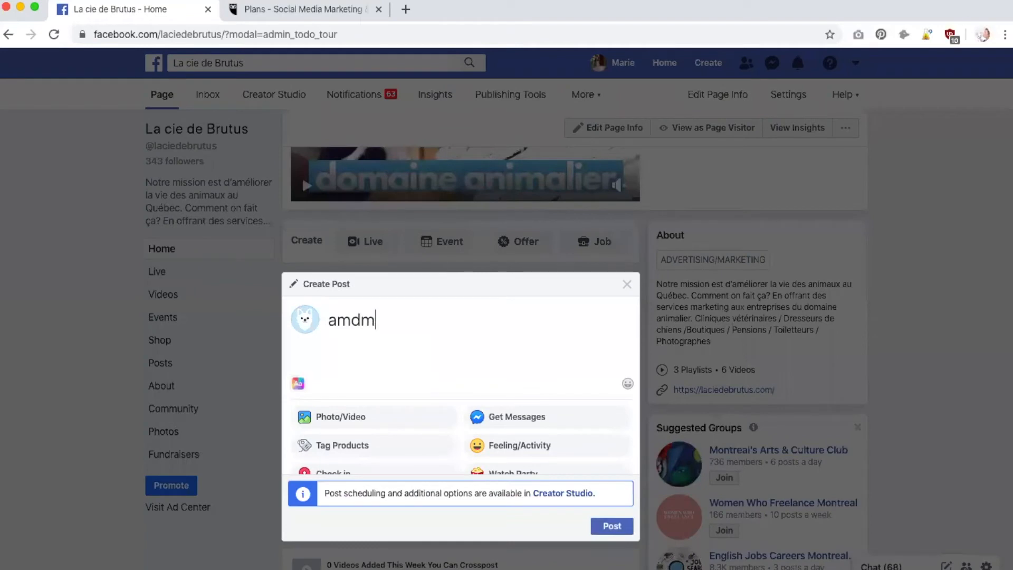
text(djdkdl)
scroll(510, 452, down, 2)
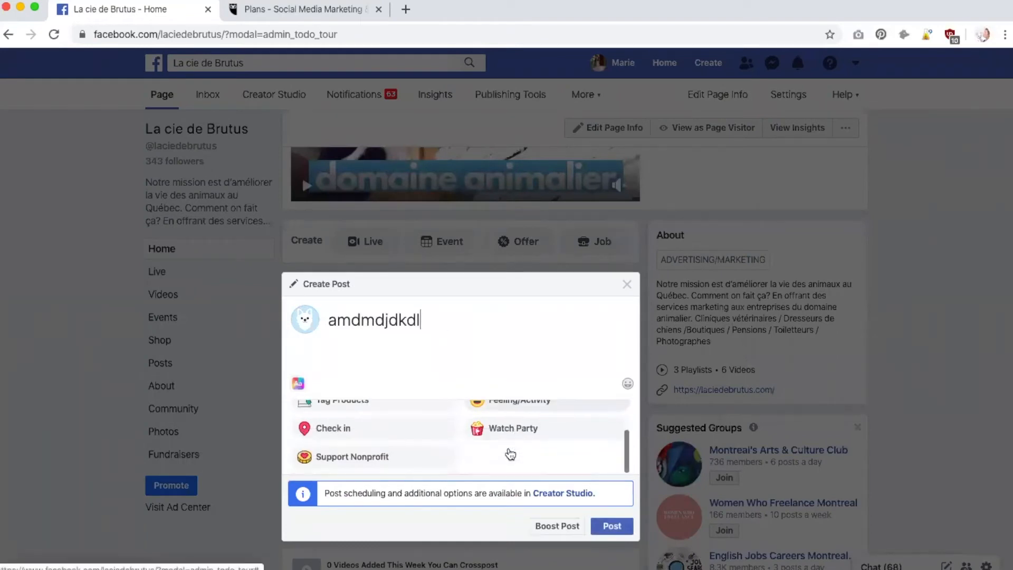
scroll(511, 453, up, 2)
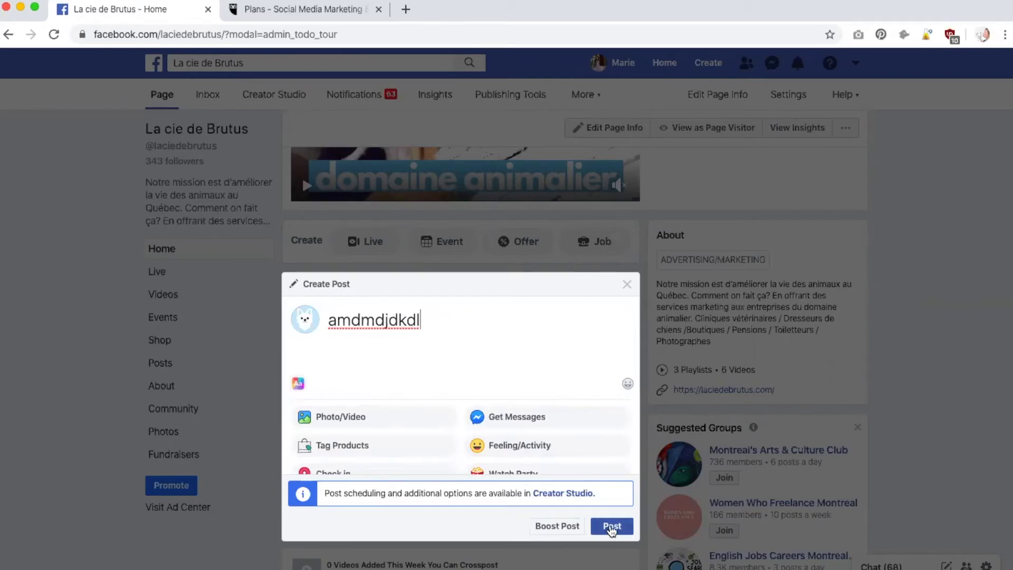
scroll(536, 436, down, 2)
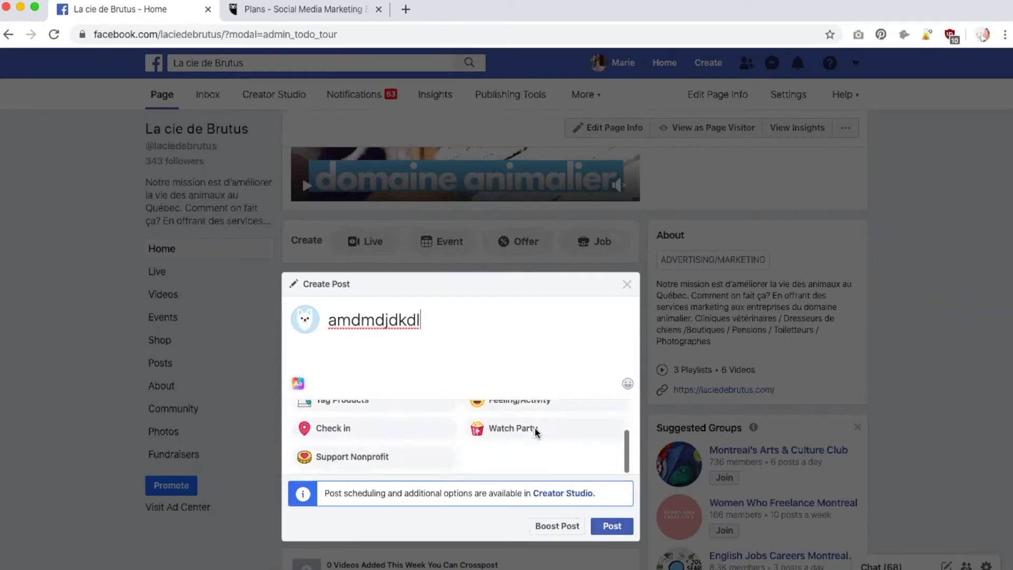
scroll(536, 436, up, 2)
- Clear the placeholder text from the page post and close the composer without posting
double_click(452, 312)
key(BackSpace)
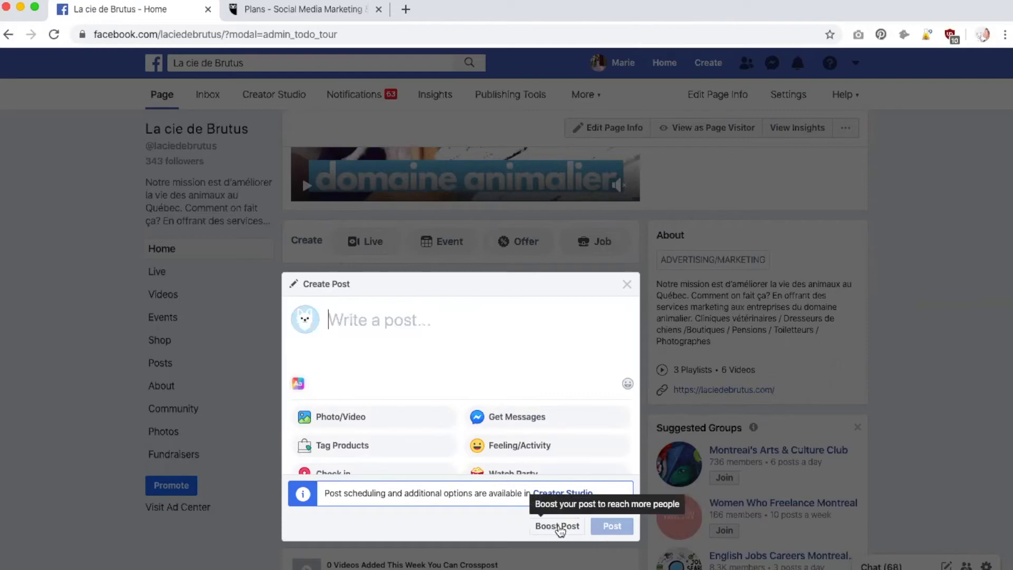
click(627, 284)
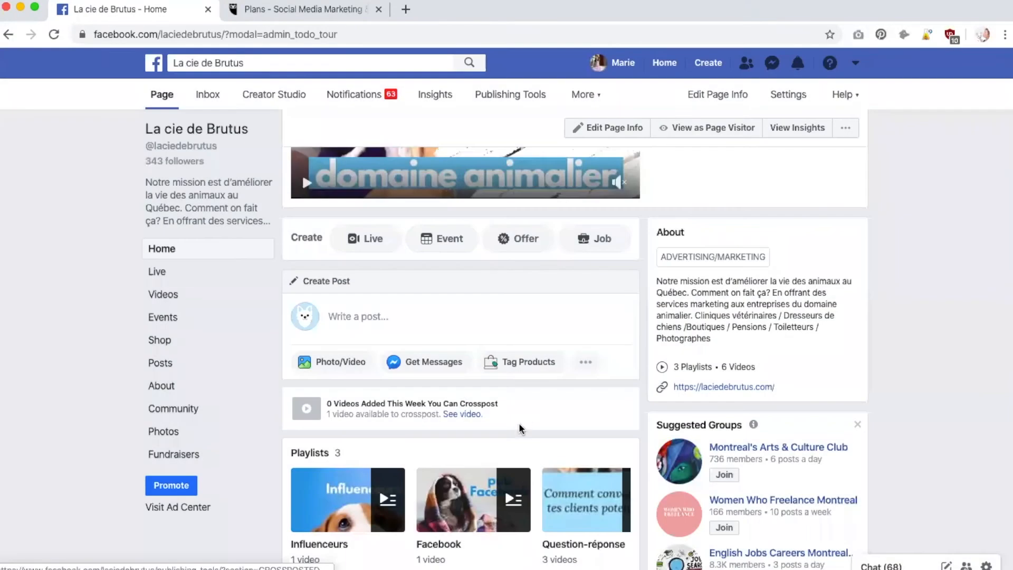
- Show the additional options for a new page post, and close the composer without posting
scroll(519, 423, up, 8)
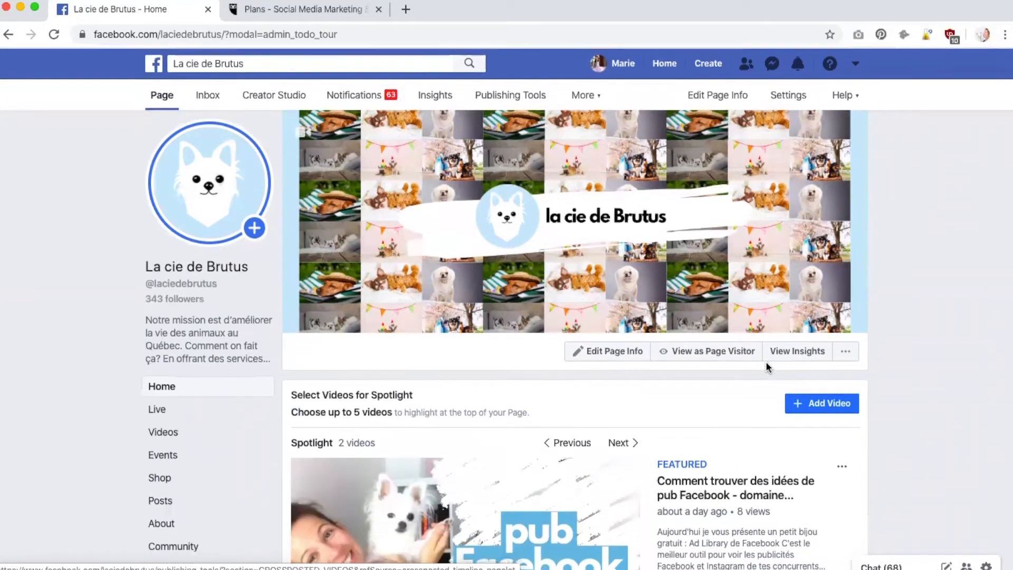
scroll(612, 445, down, 2)
scroll(611, 445, down, 5)
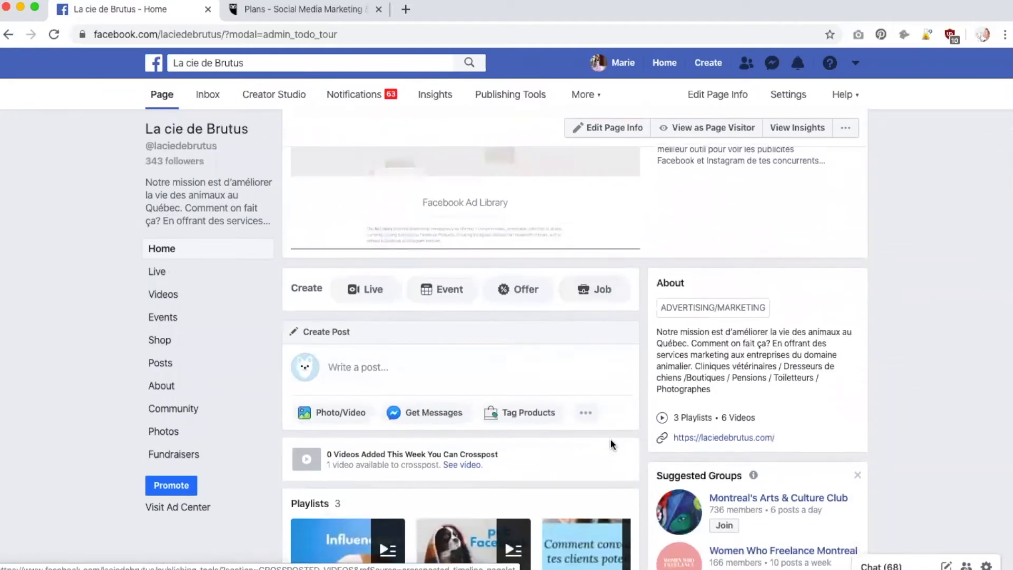
click(585, 417)
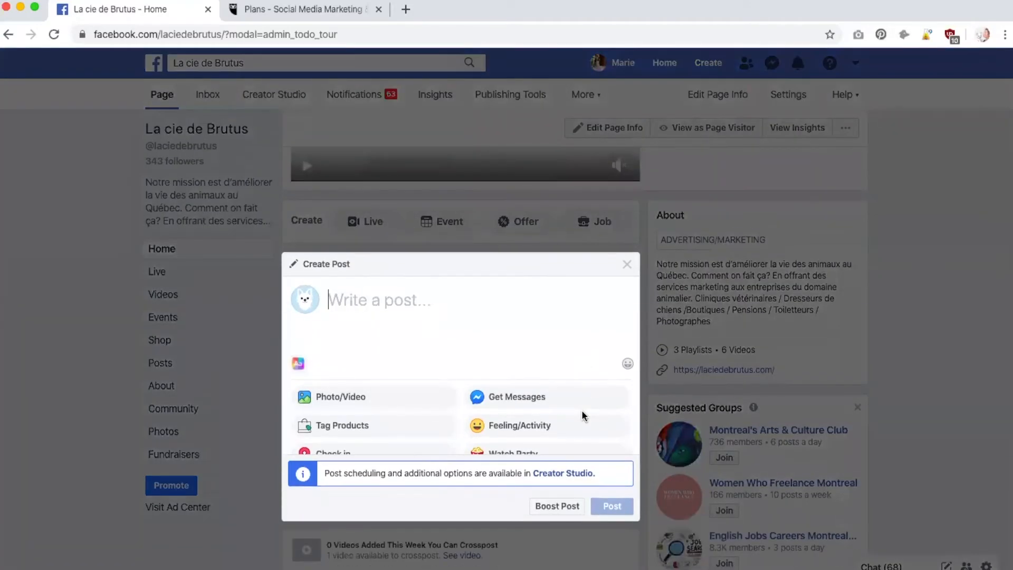
click(627, 264)
scroll(446, 424, up, 5)
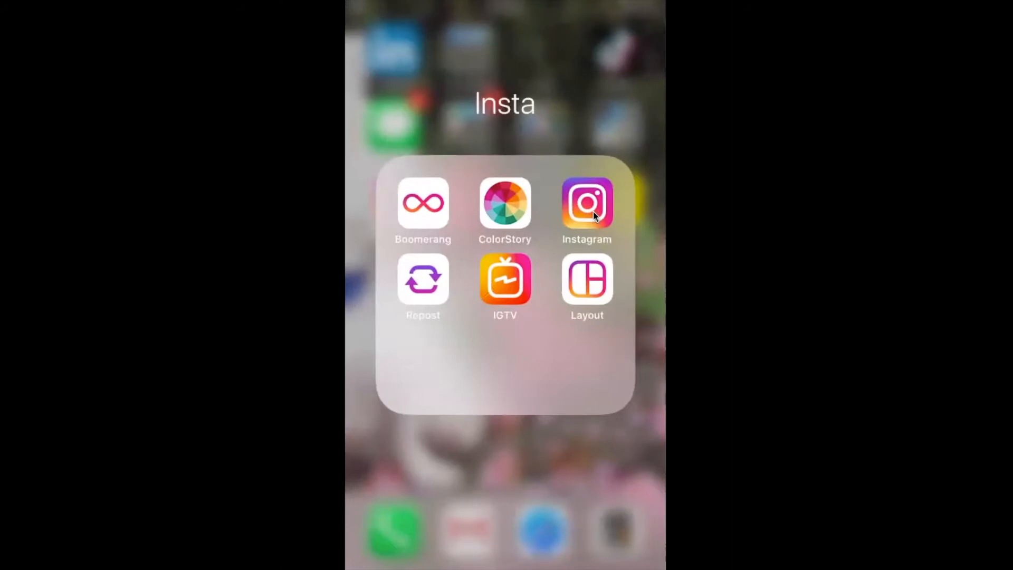
- Switch to Instagram on the phone and start a new post with the photo of the dog in a yellow hooded raincoat on the dark mat
click(594, 213)
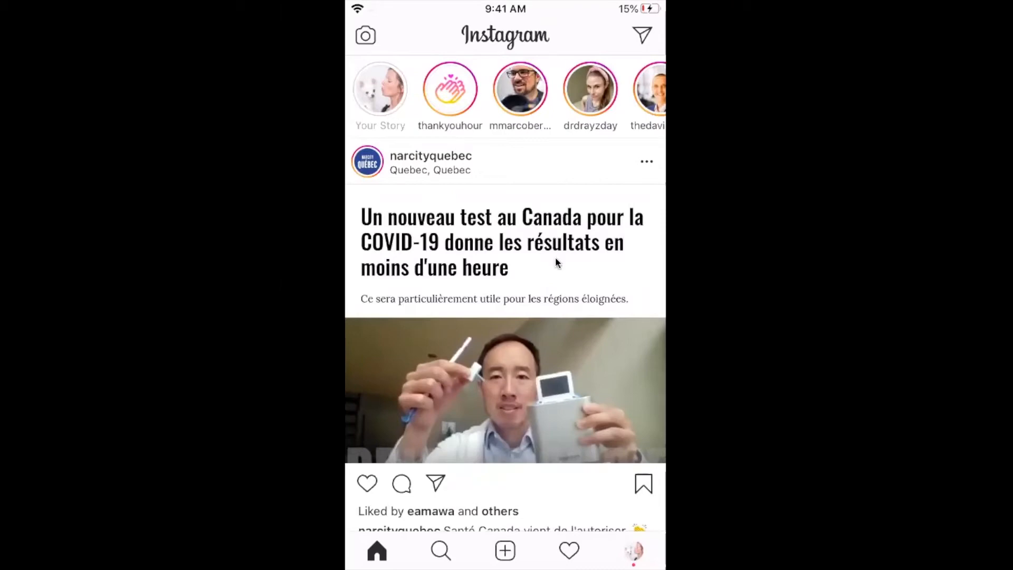
click(510, 550)
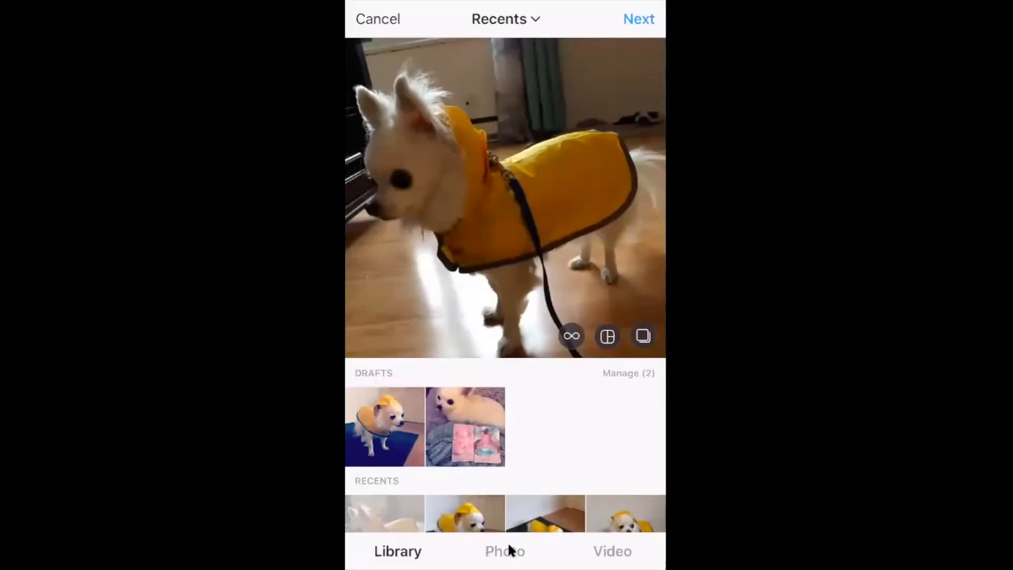
scroll(510, 549, down, 4)
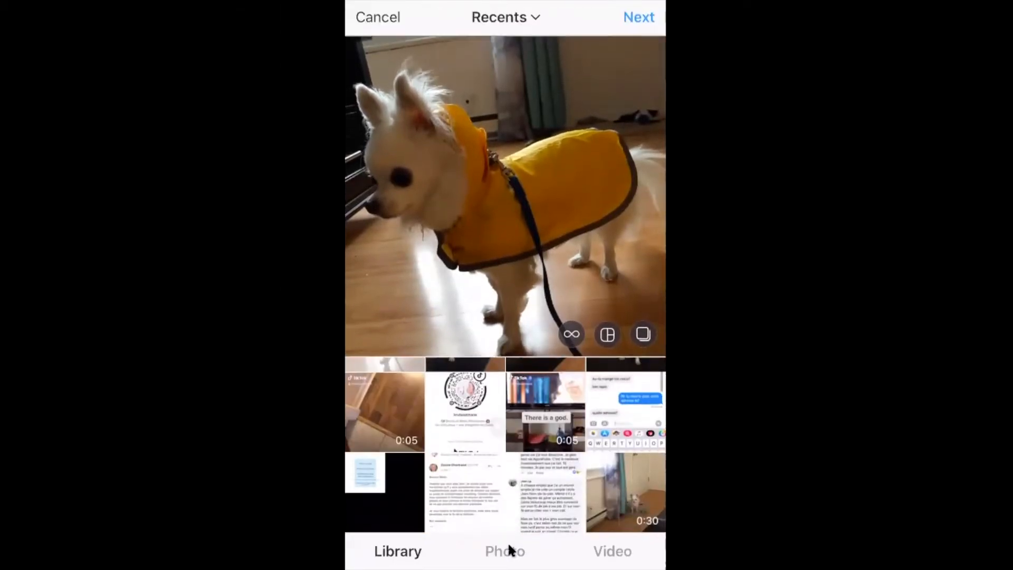
scroll(509, 546, up, 2)
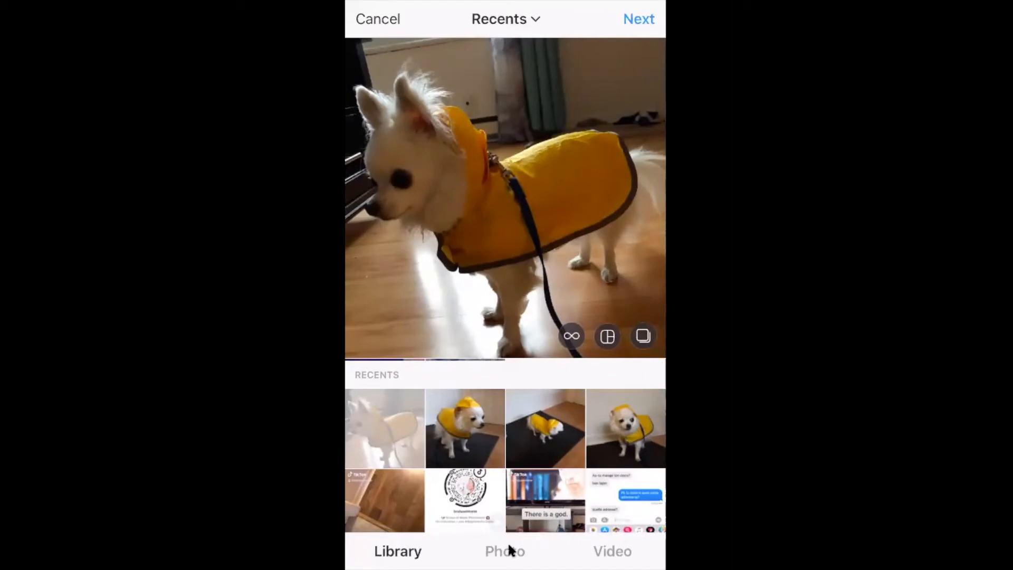
click(466, 429)
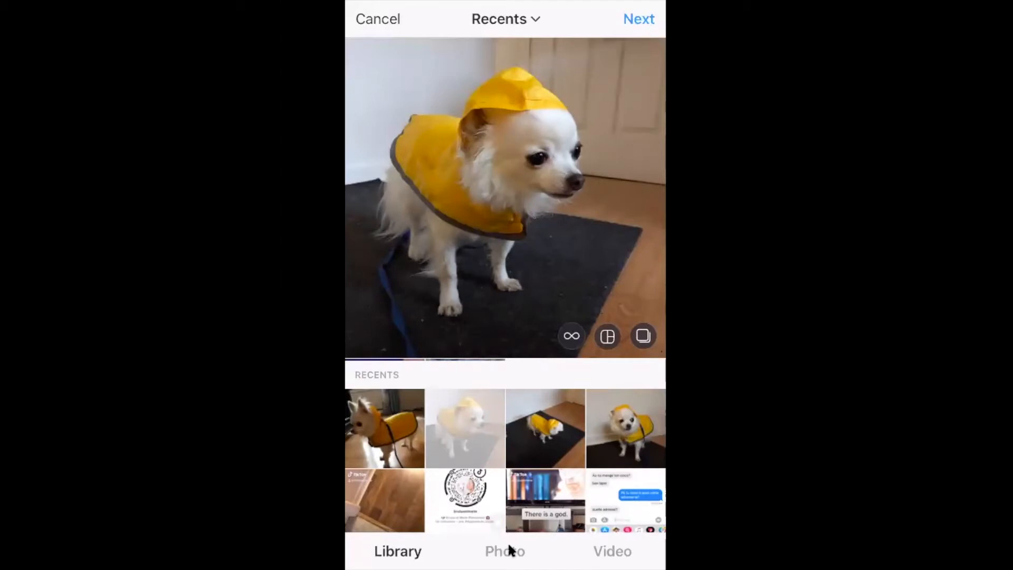
- Apply the Nashville filter to the dog photo and continue to the post's caption and sharing details
click(639, 19)
scroll(506, 454, right, 20)
scroll(505, 454, right, 6)
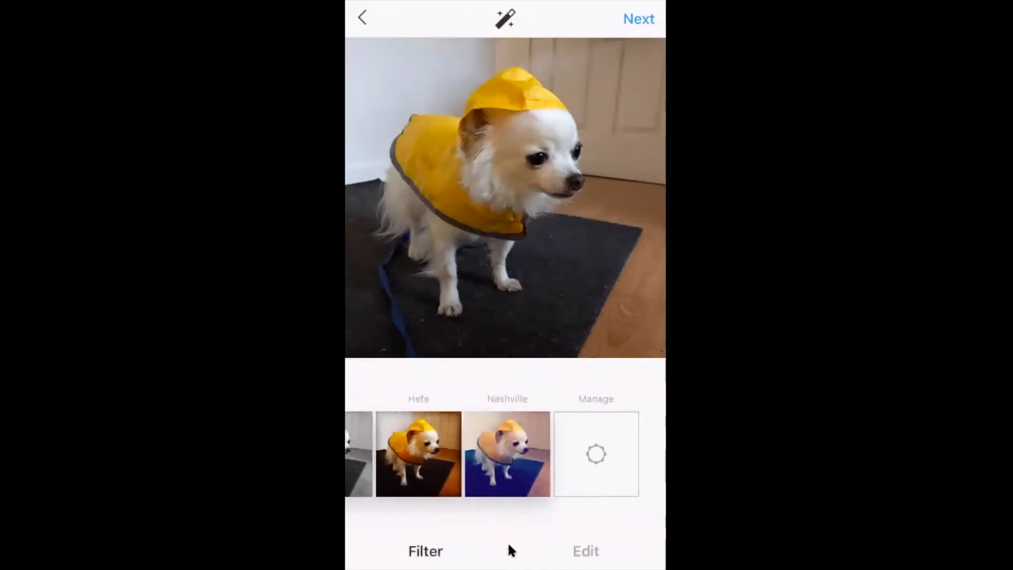
click(519, 454)
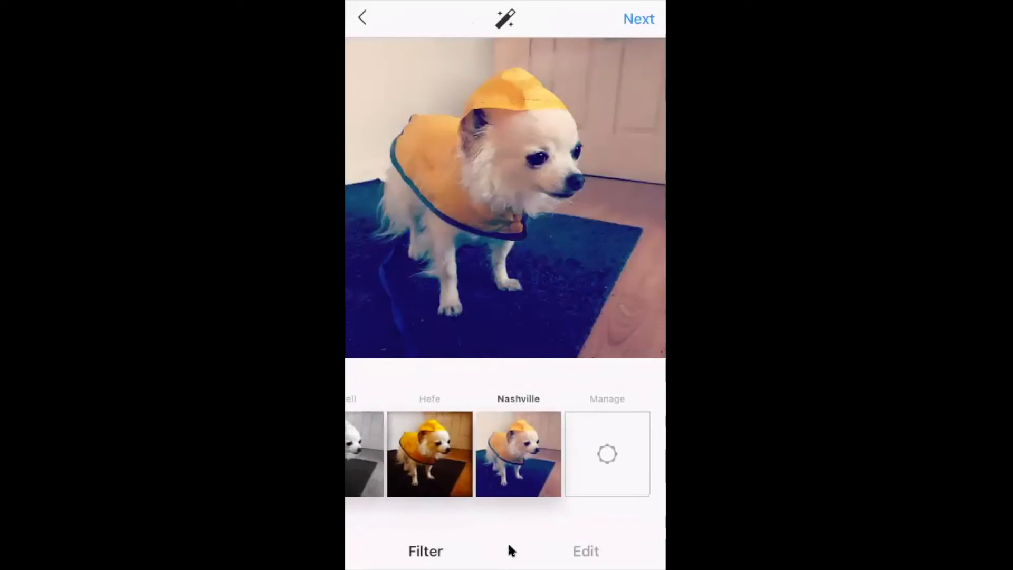
click(639, 19)
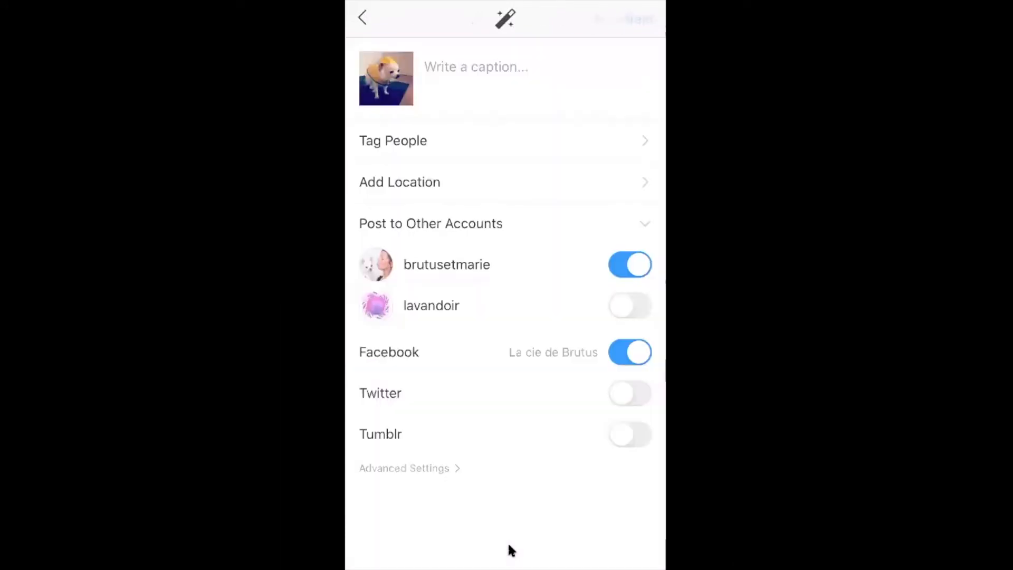
- Write the caption "Blabla #dog #chihuahua #brutus" for the new Instagram post
click(528, 85)
text(B)
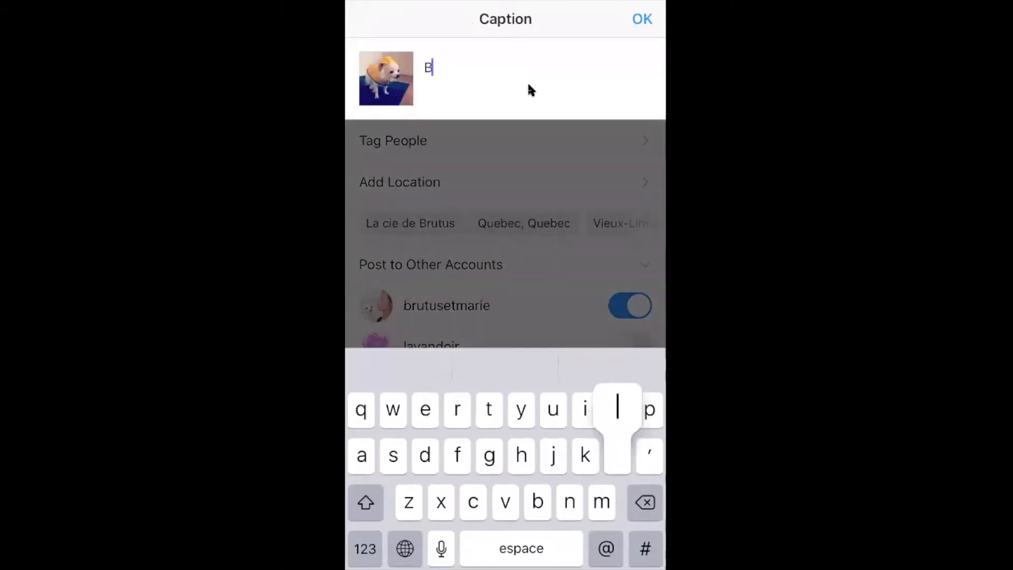
text(labla #)
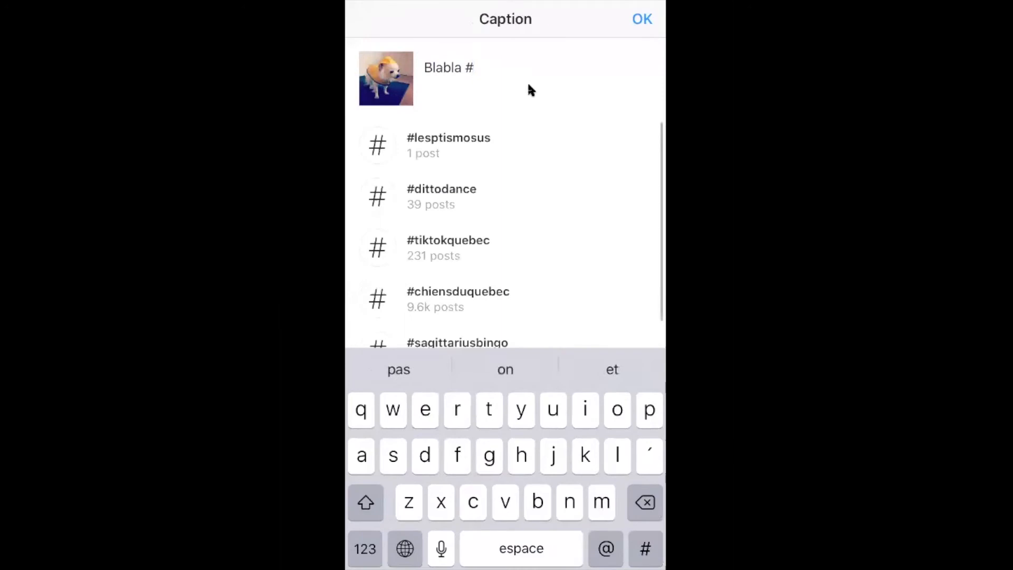
text(dog #chihuahua)
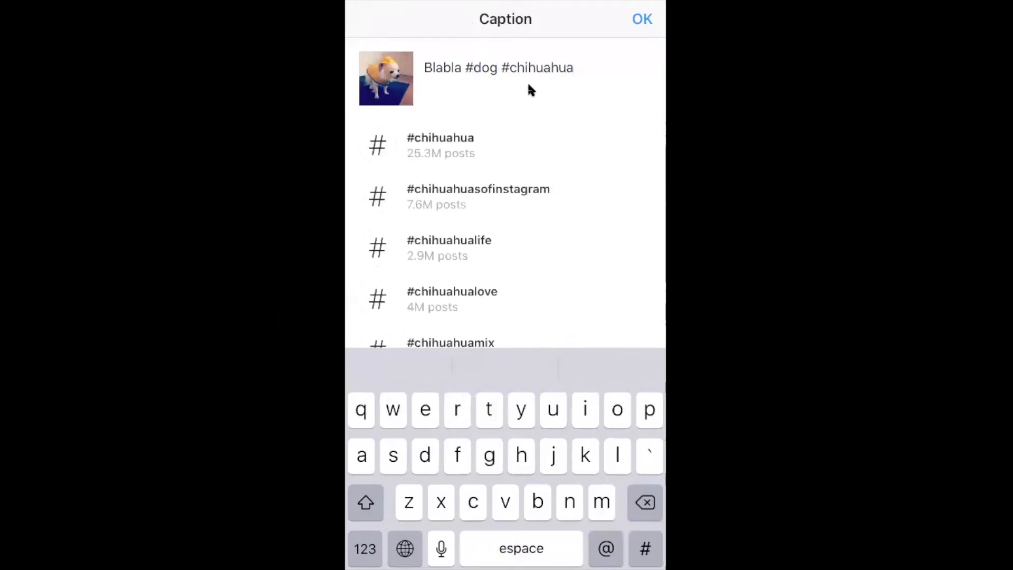
text( #)
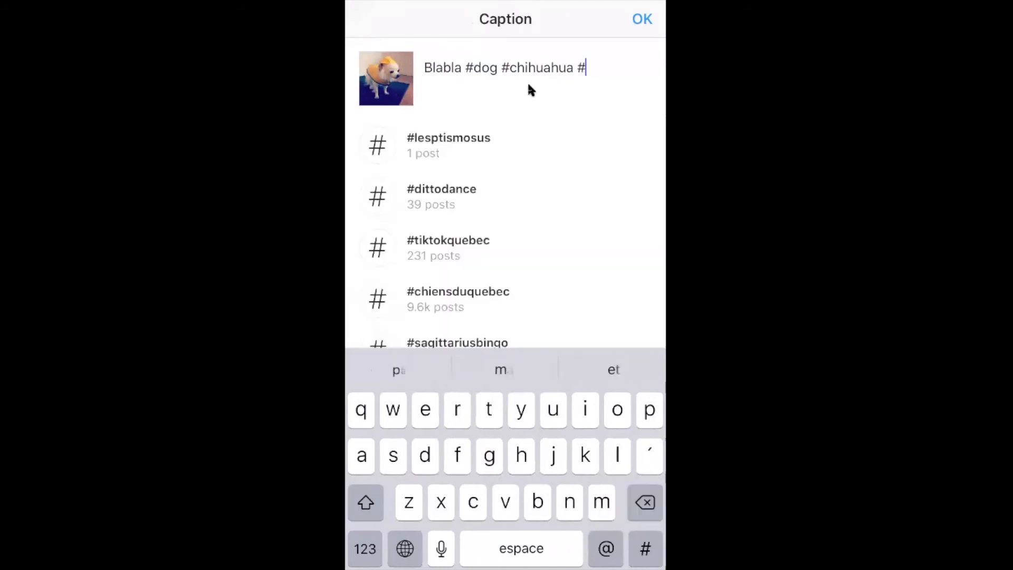
text(brutus)
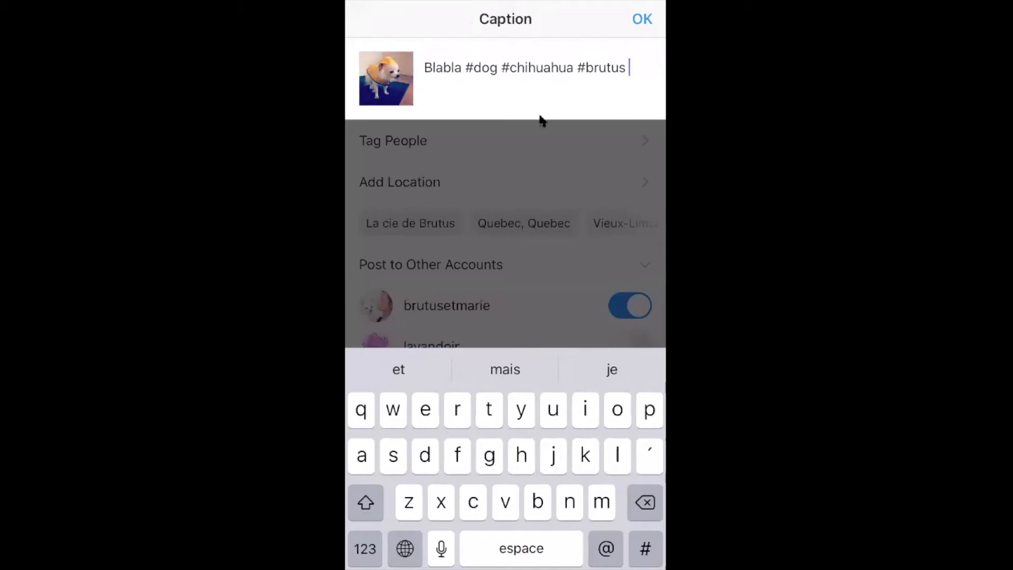
click(532, 152)
click(531, 151)
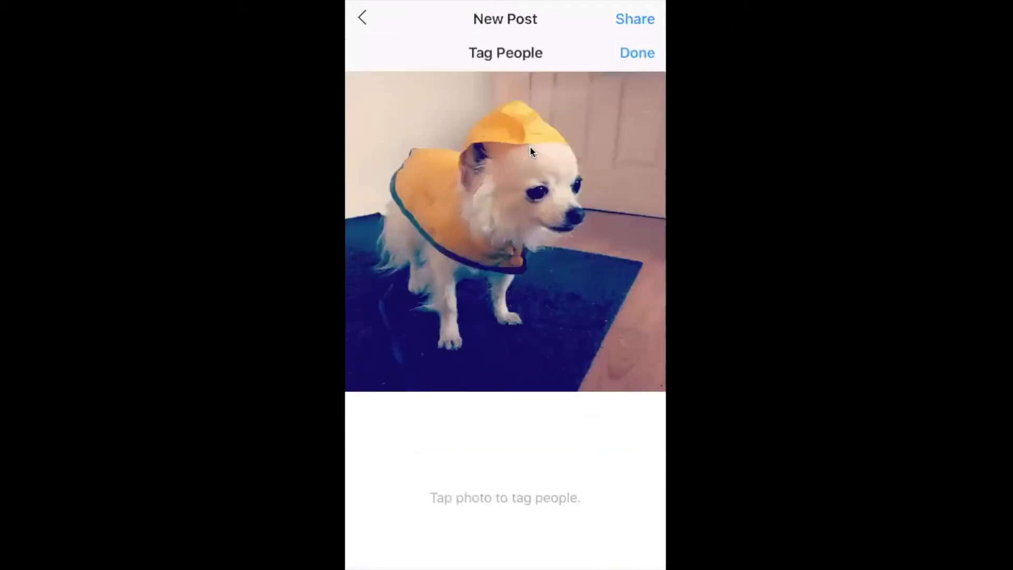
click(529, 147)
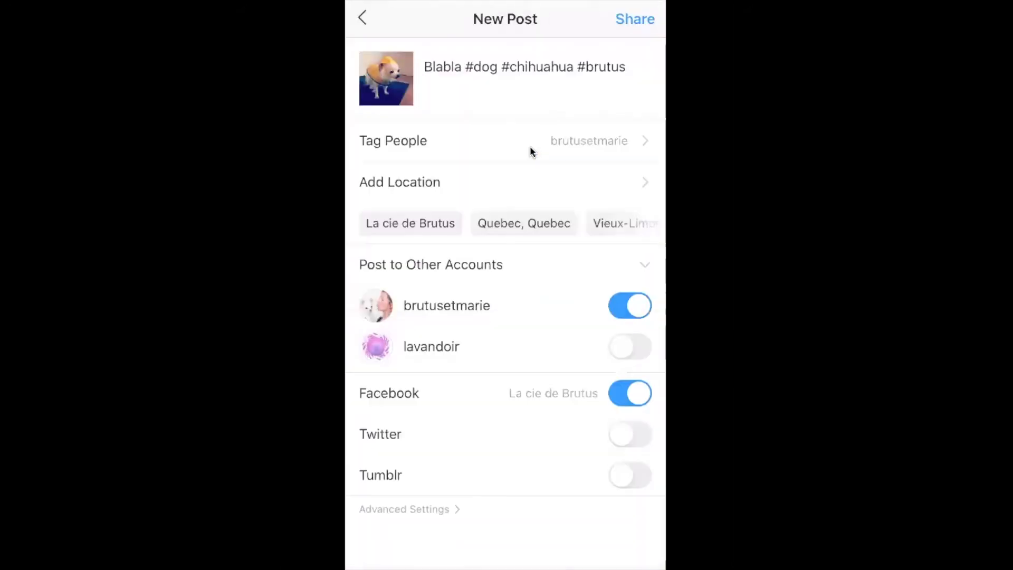
click(549, 221)
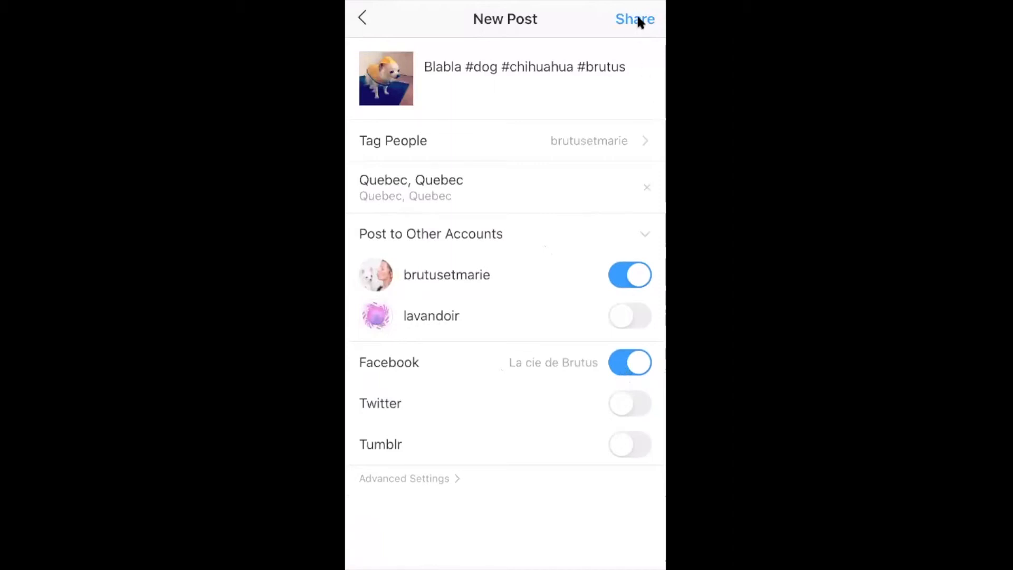
- Back out of the new post without sharing it and save it as a draft
click(364, 33)
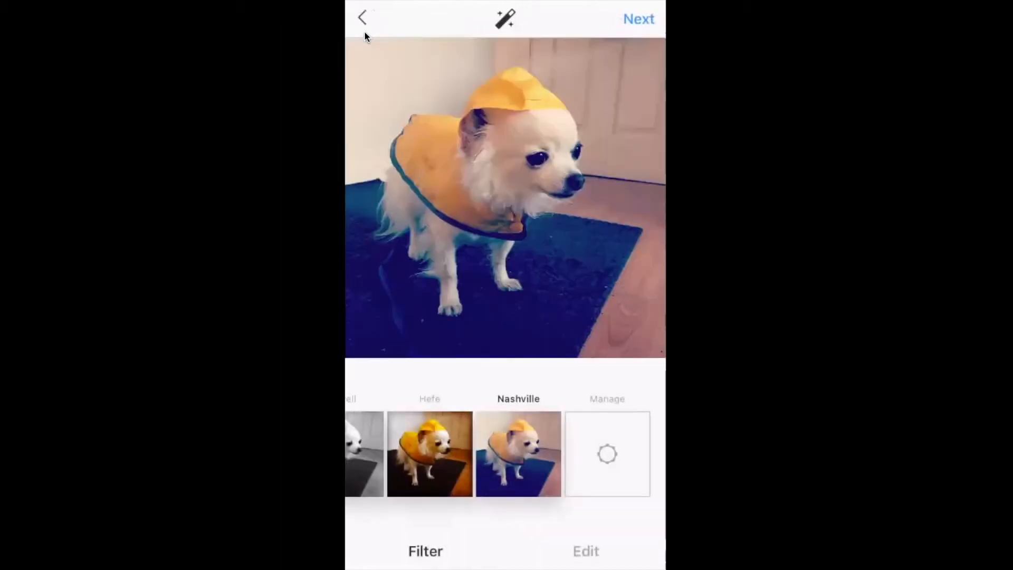
click(364, 33)
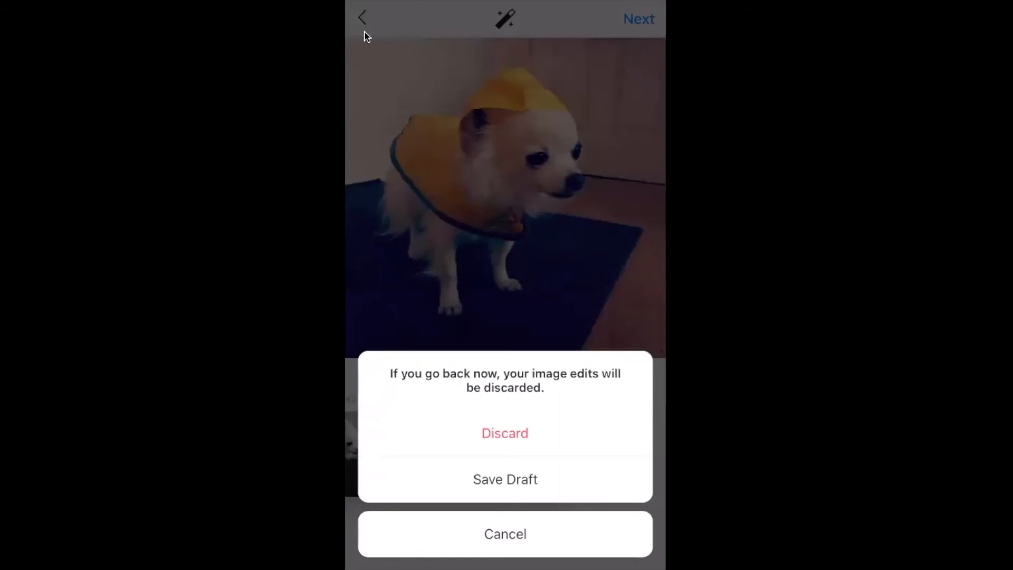
click(535, 477)
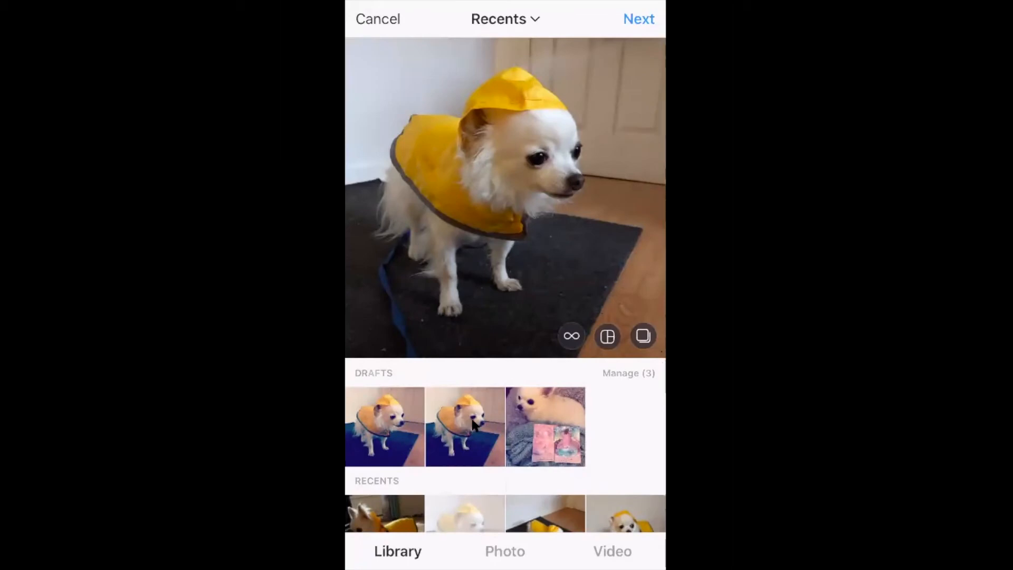
- Return to the Instagram feed, start another new post and open the first saved draft
click(374, 21)
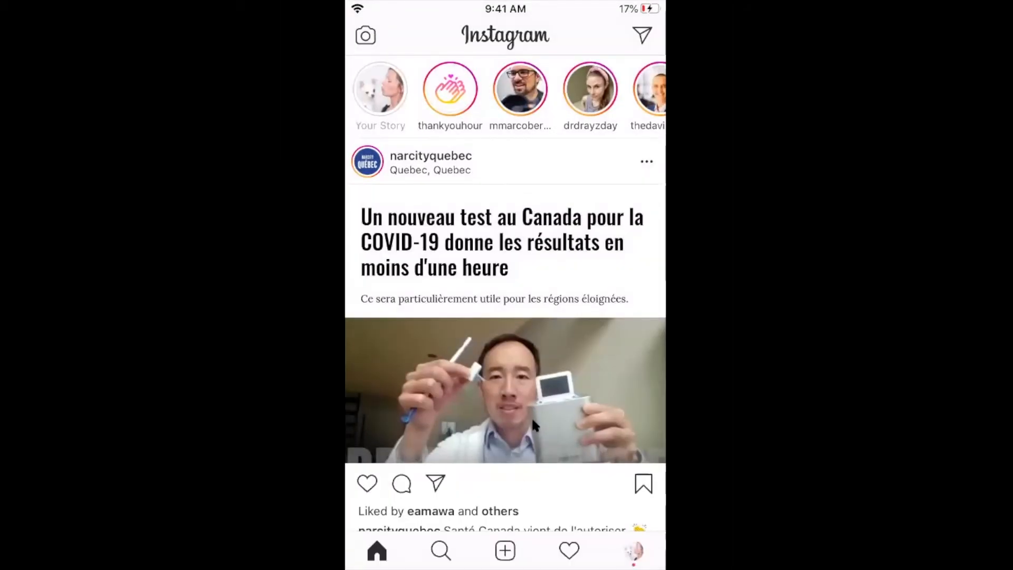
click(506, 550)
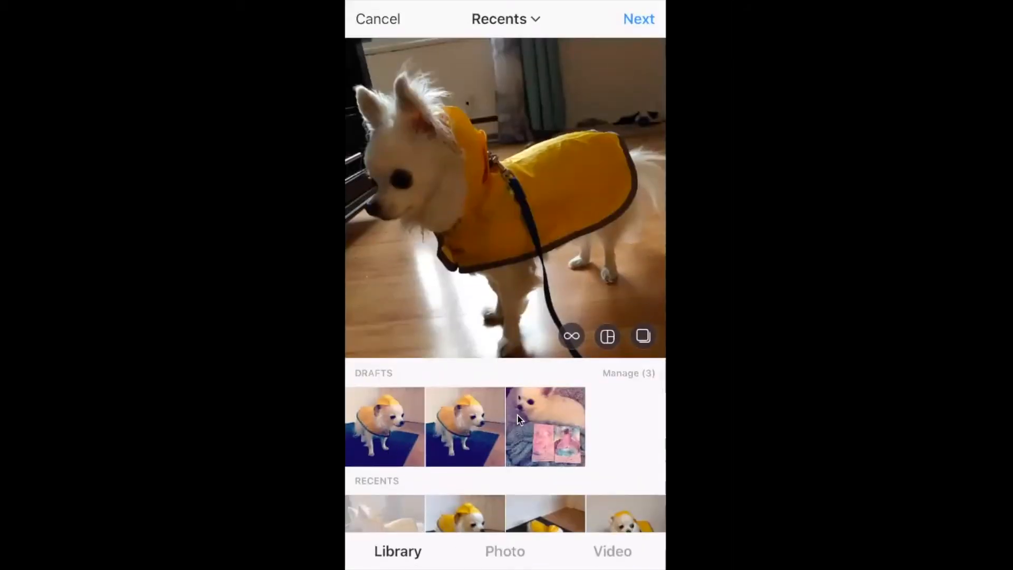
click(382, 424)
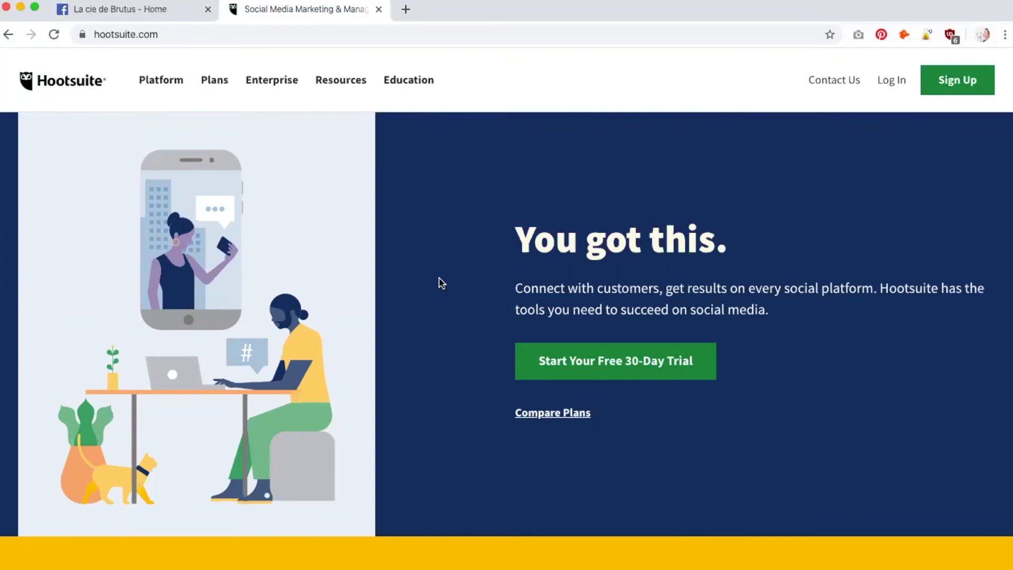
- Switch to the Hootsuite website, look through the home page down to the scheduling section and open the plans page
scroll(485, 366, down, 7)
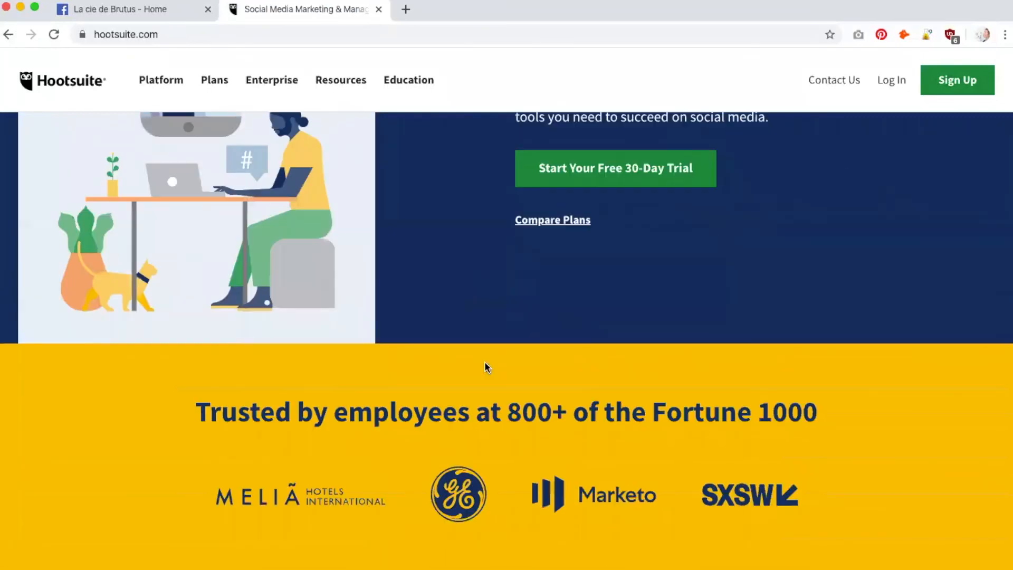
scroll(485, 366, down, 6)
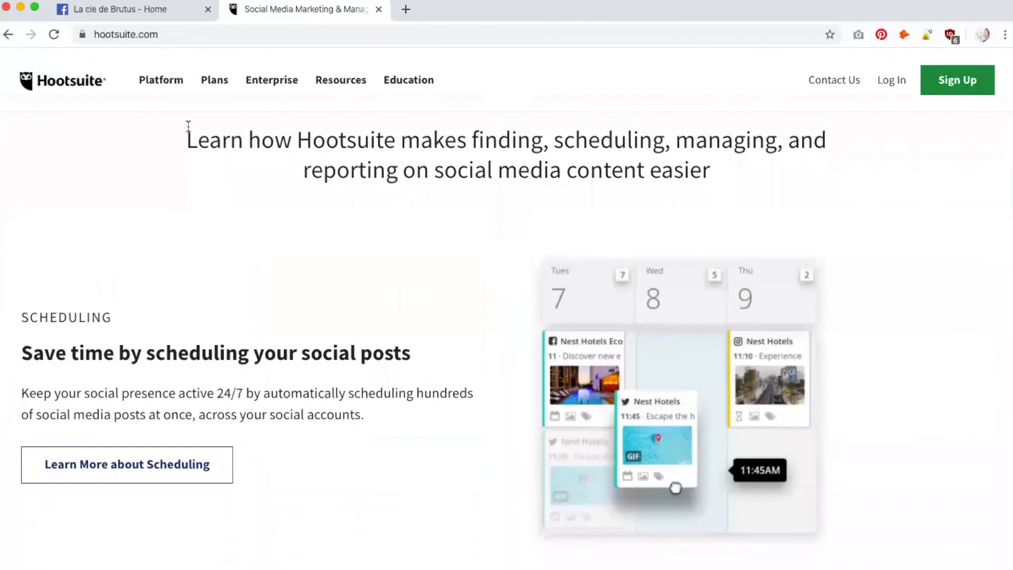
mouse_move(176, 80)
click(211, 80)
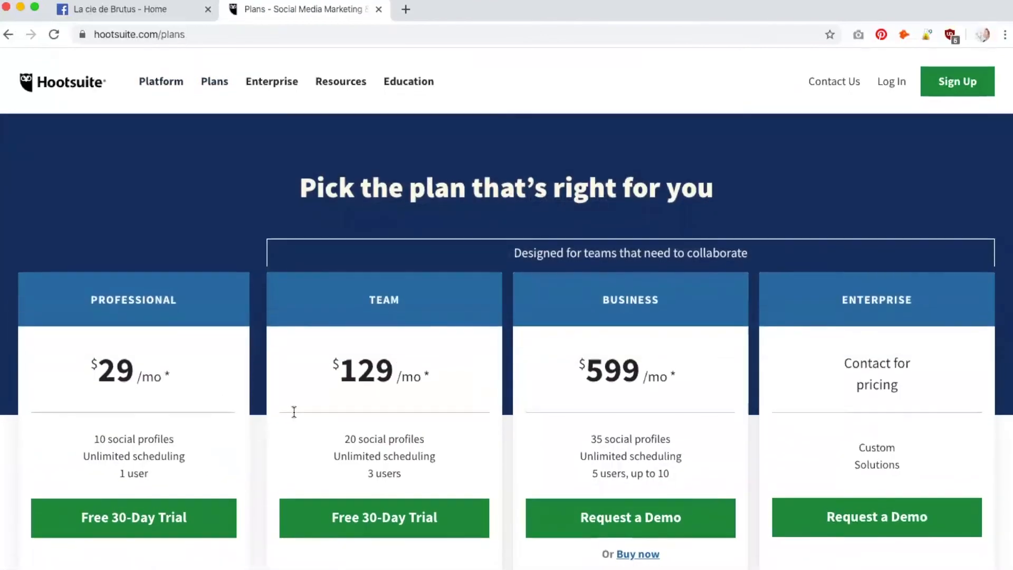
- Compare the prices, social profiles, users and features of Hootsuite's Professional, Team, Business and Enterprise plans
scroll(90, 434, down, 2)
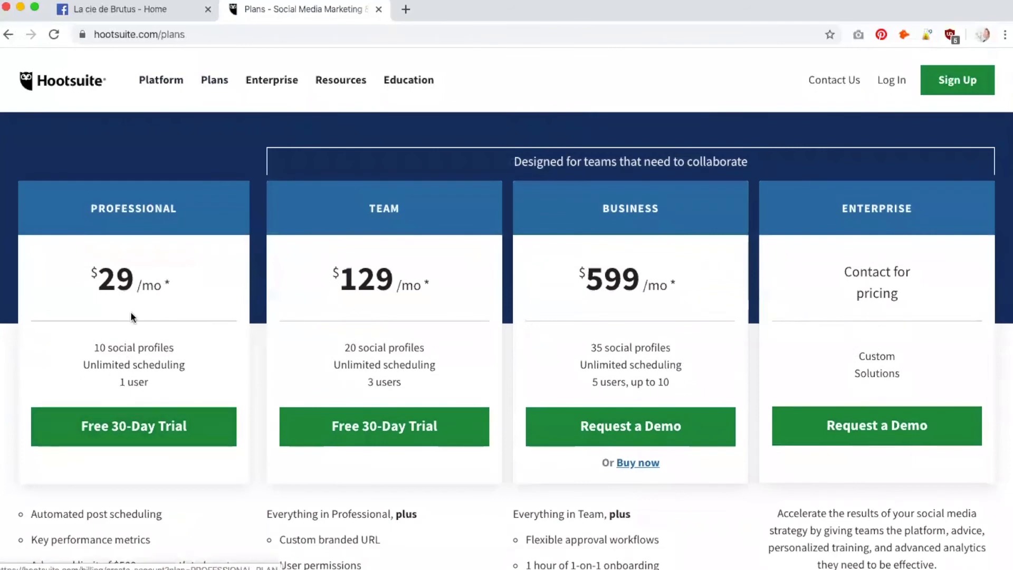
scroll(185, 306, down, 2)
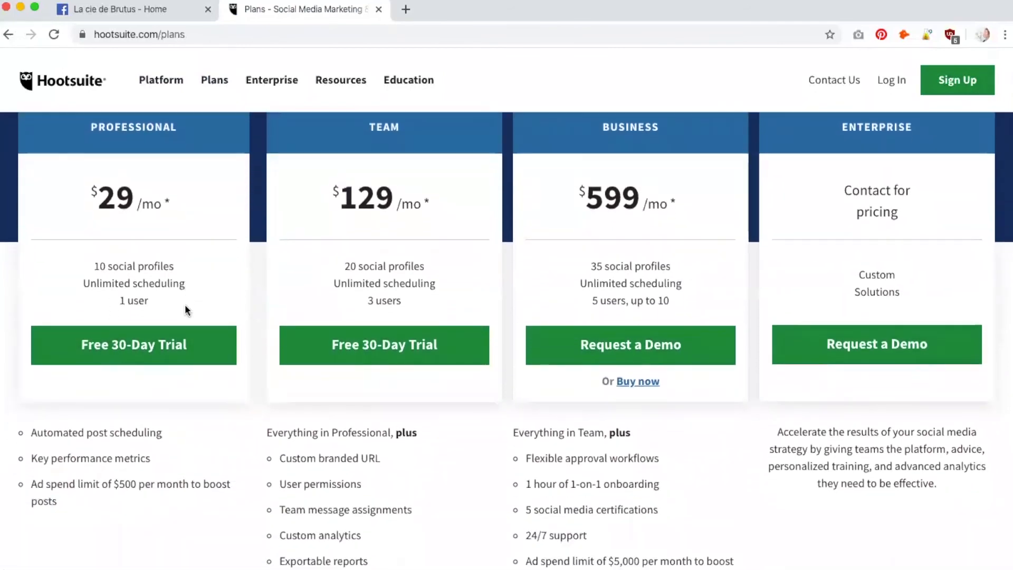
scroll(184, 306, down, 1)
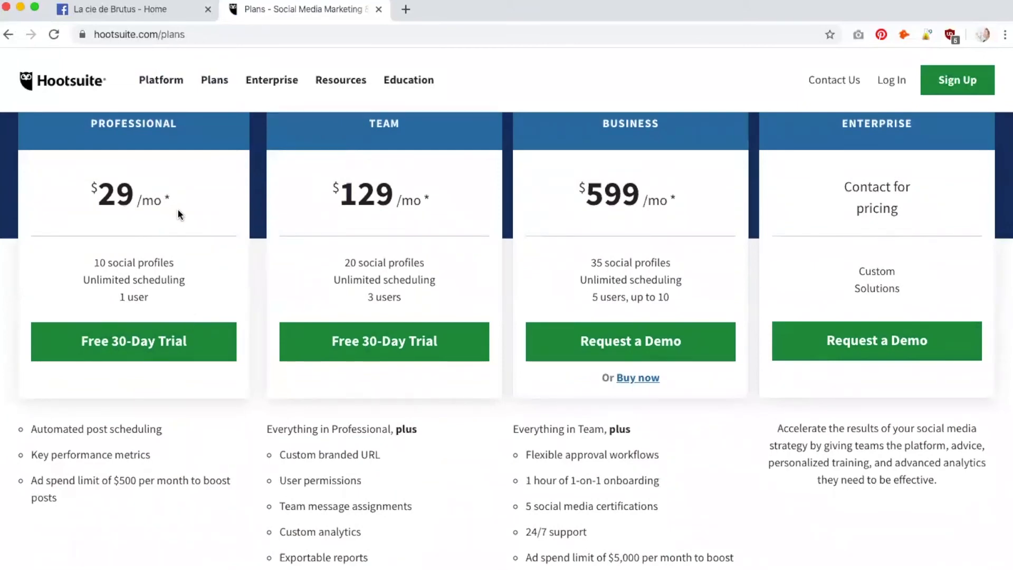
scroll(159, 311, up, 4)
scroll(209, 321, down, 2)
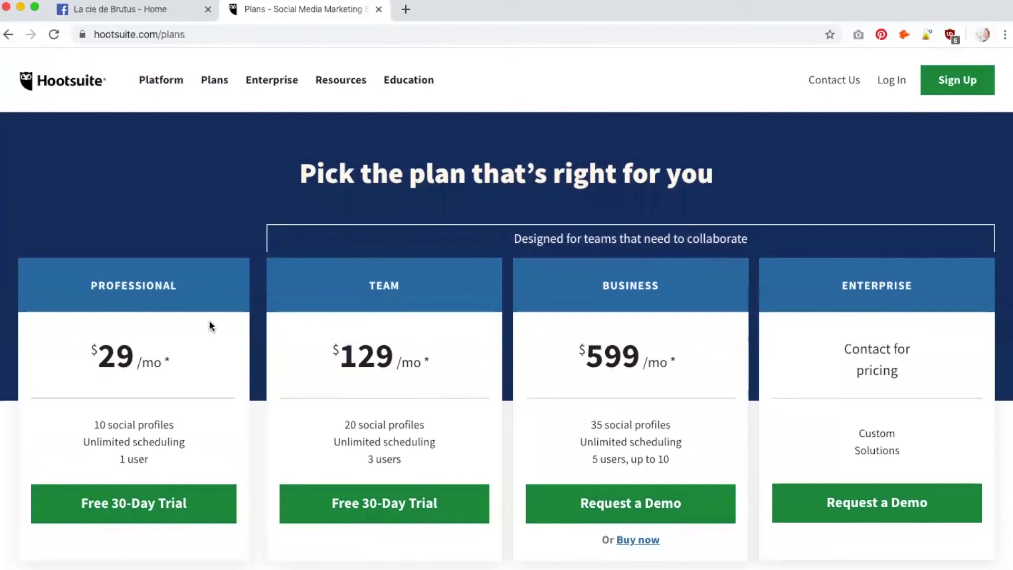
scroll(209, 324, down, 2)
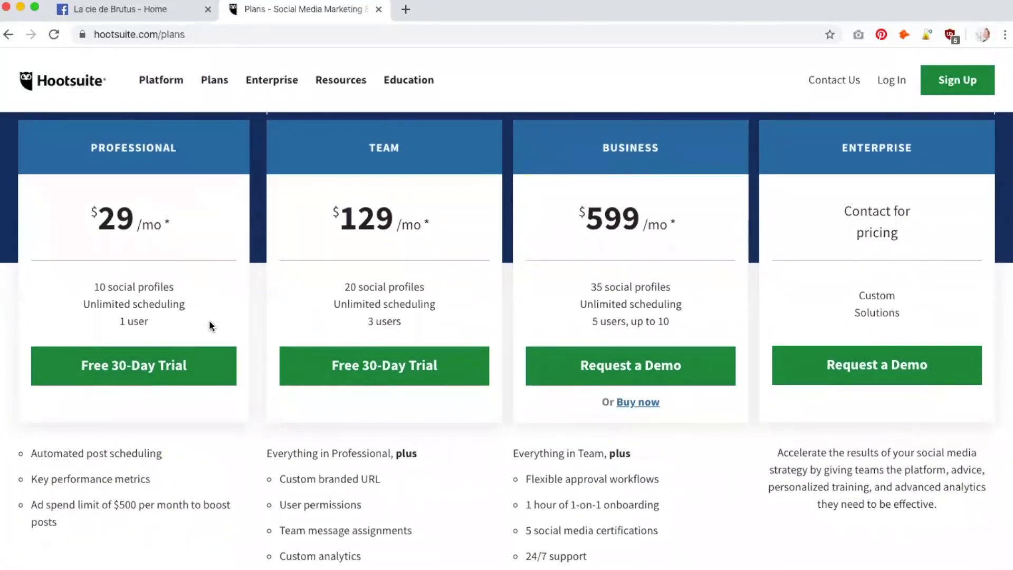
scroll(210, 323, down, 1)
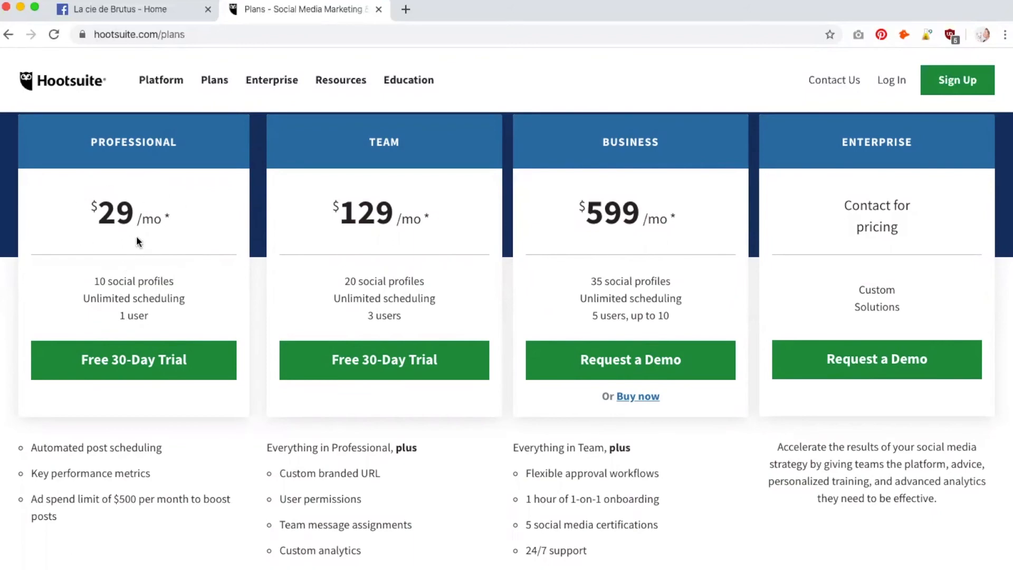
scroll(216, 314, down, 7)
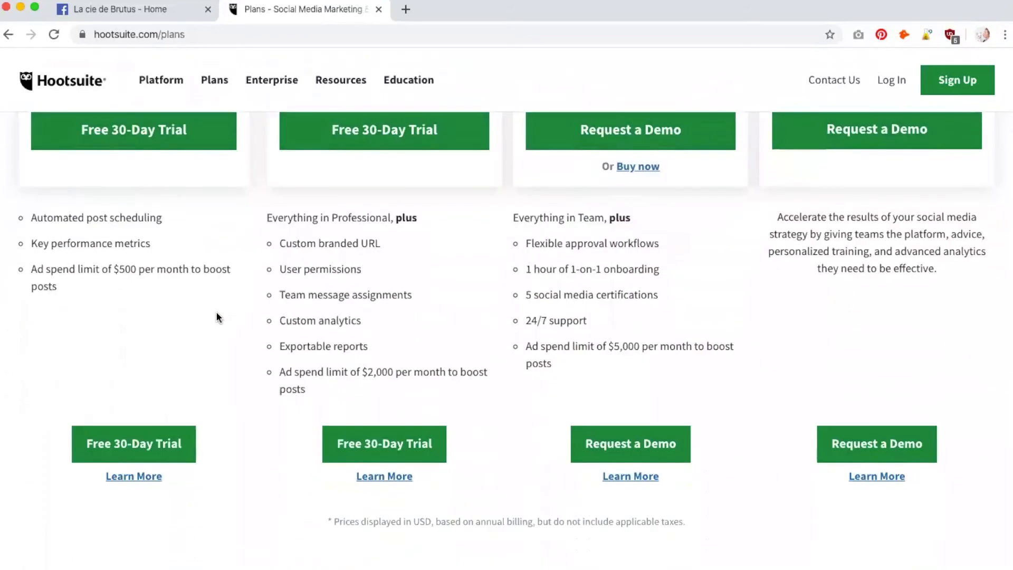
- Find the limited Free plan below the paid plans and highlight its scheduled messages allowance
scroll(216, 317, down, 3)
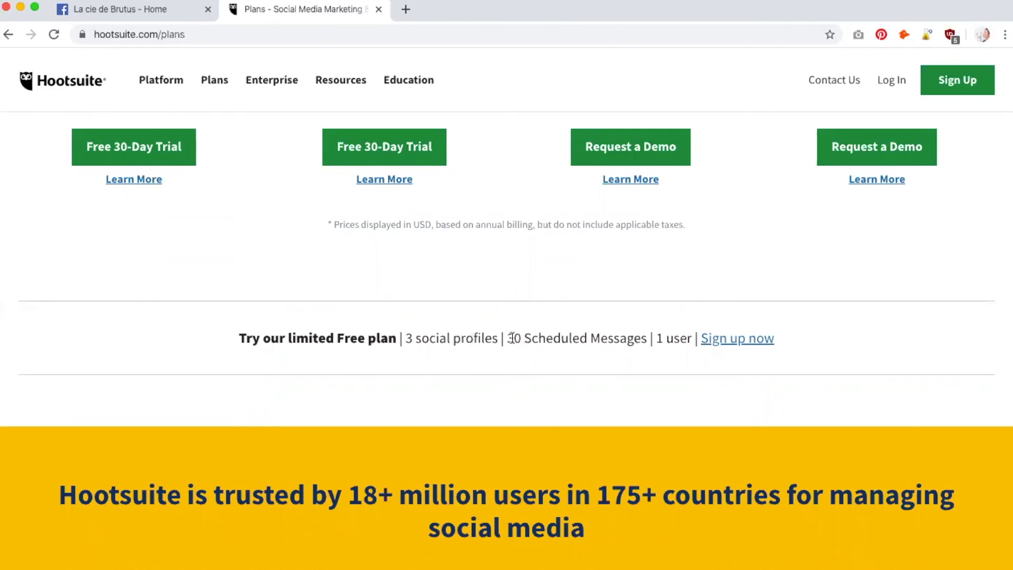
drag(509, 340, 645, 343)
scroll(673, 378, down, 1)
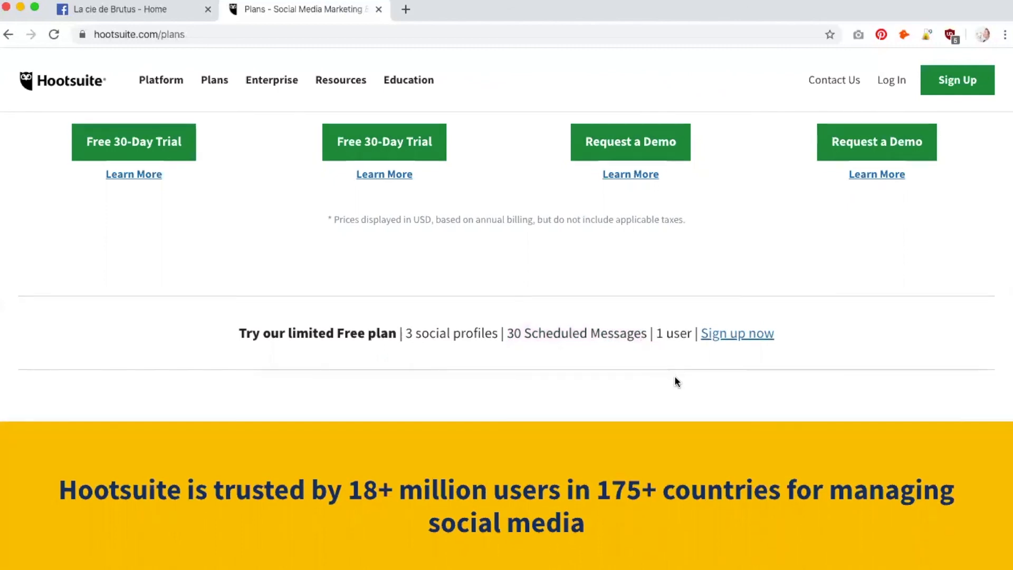